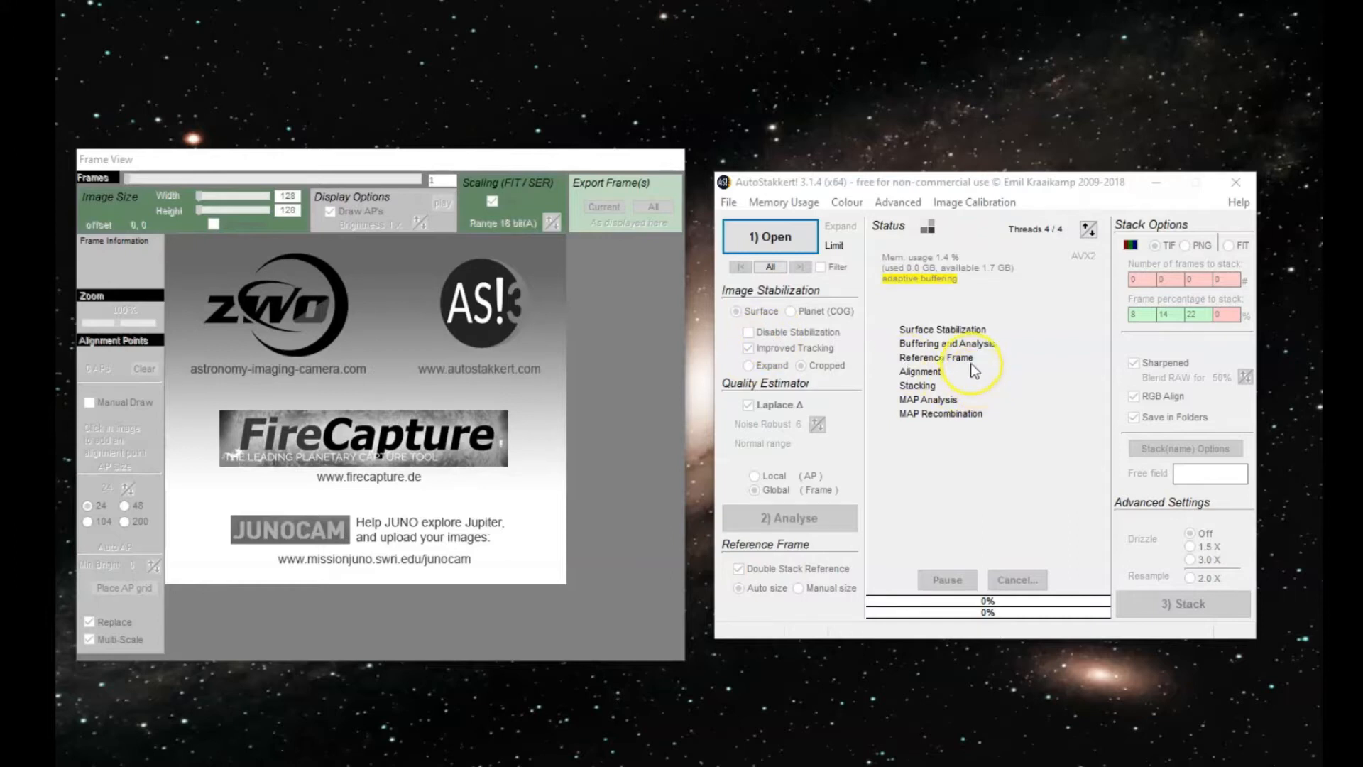
Open the MoonPlatoCrater_pipp.ser recording from the Moon folder and shift the frame preview window slightly upward
left_click(776, 240)
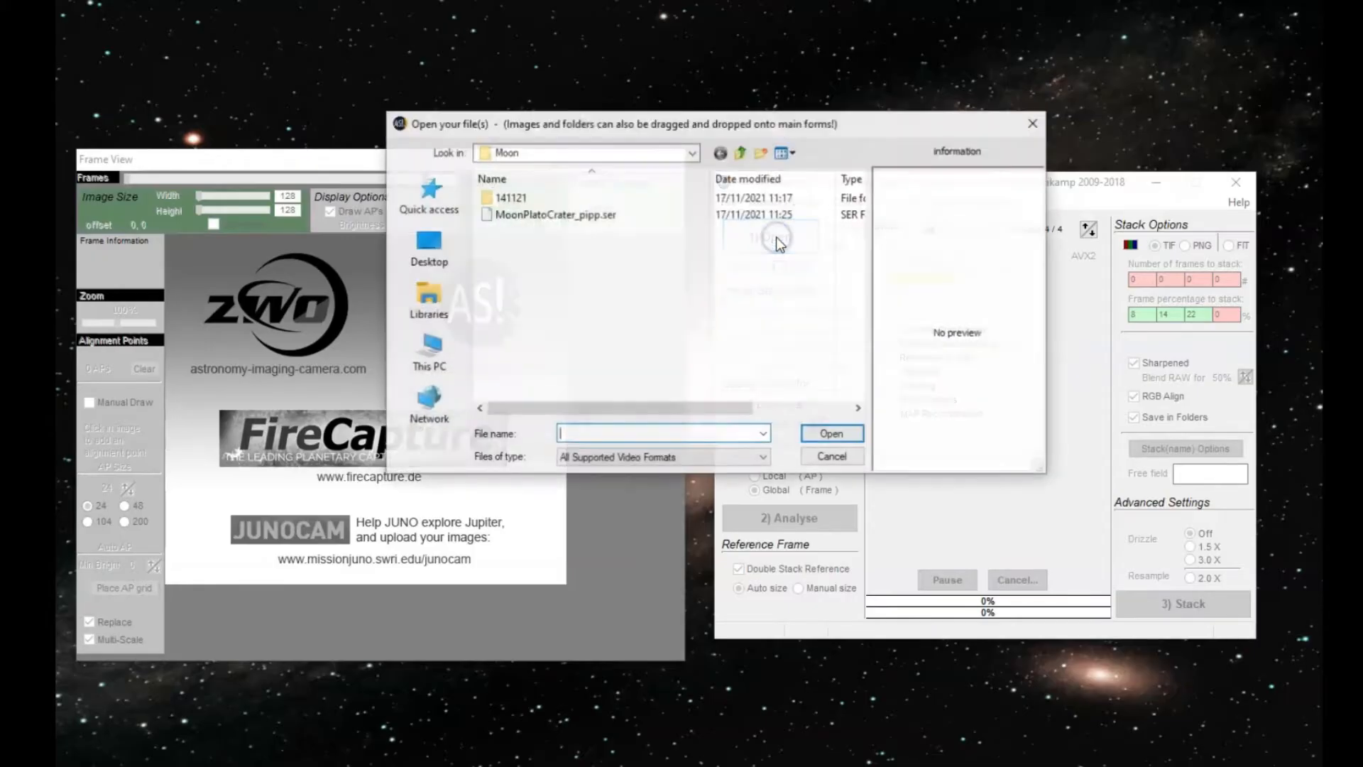
double_click(574, 216)
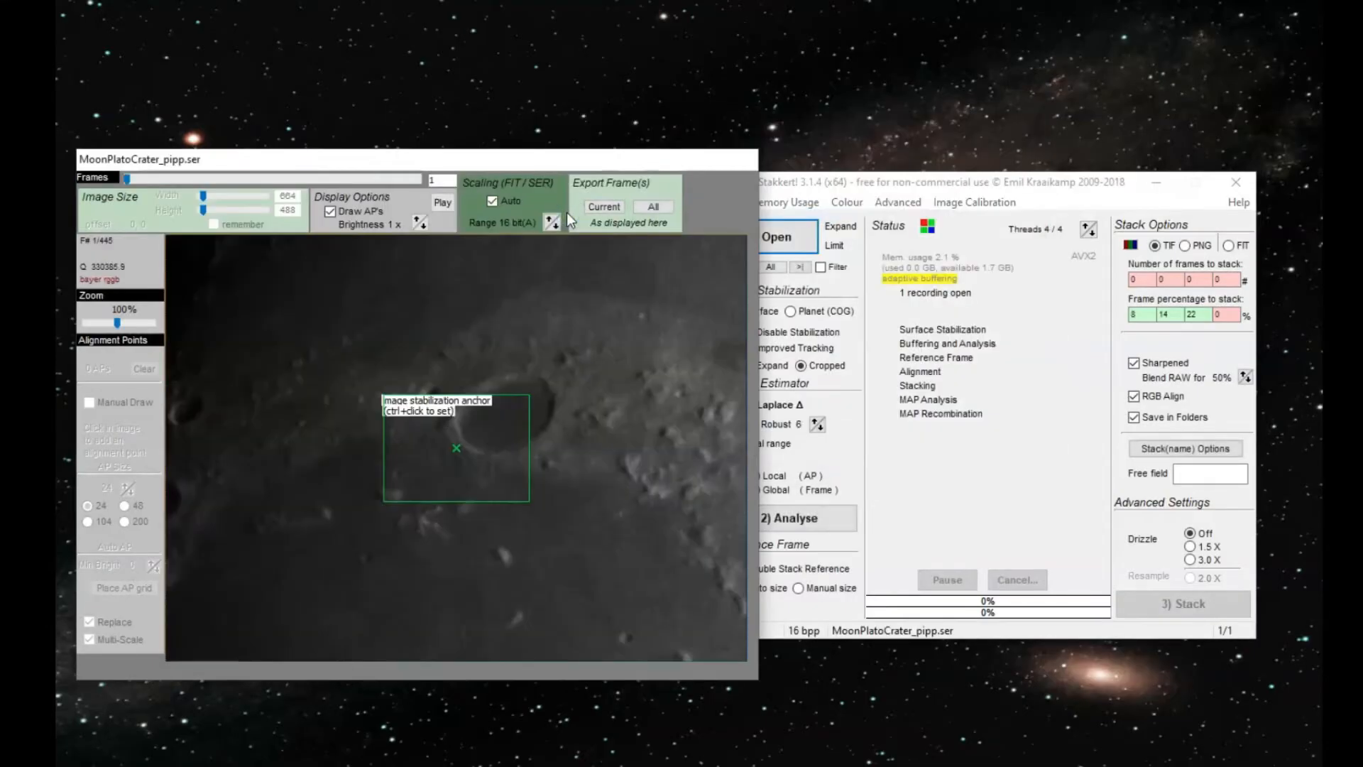
left_click_drag(591, 164, 589, 150)
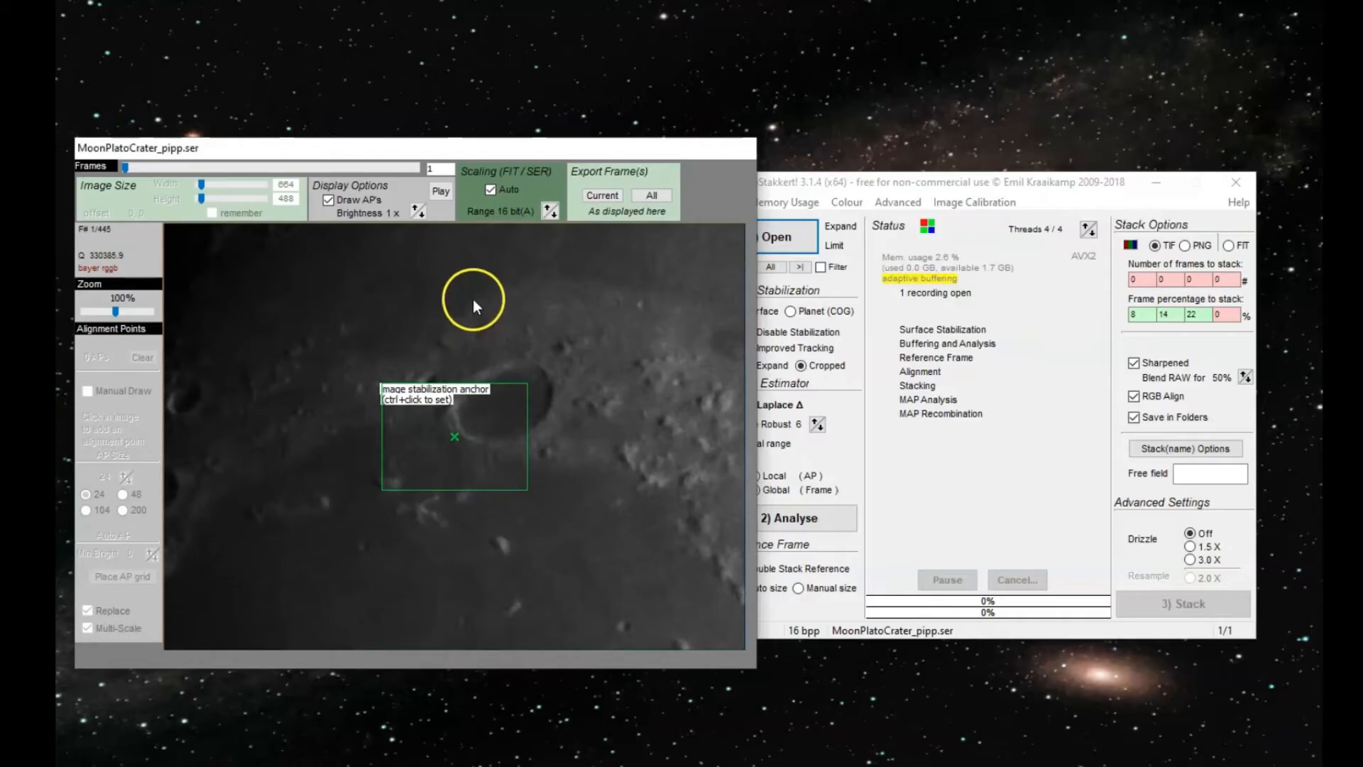
left_click(861, 182)
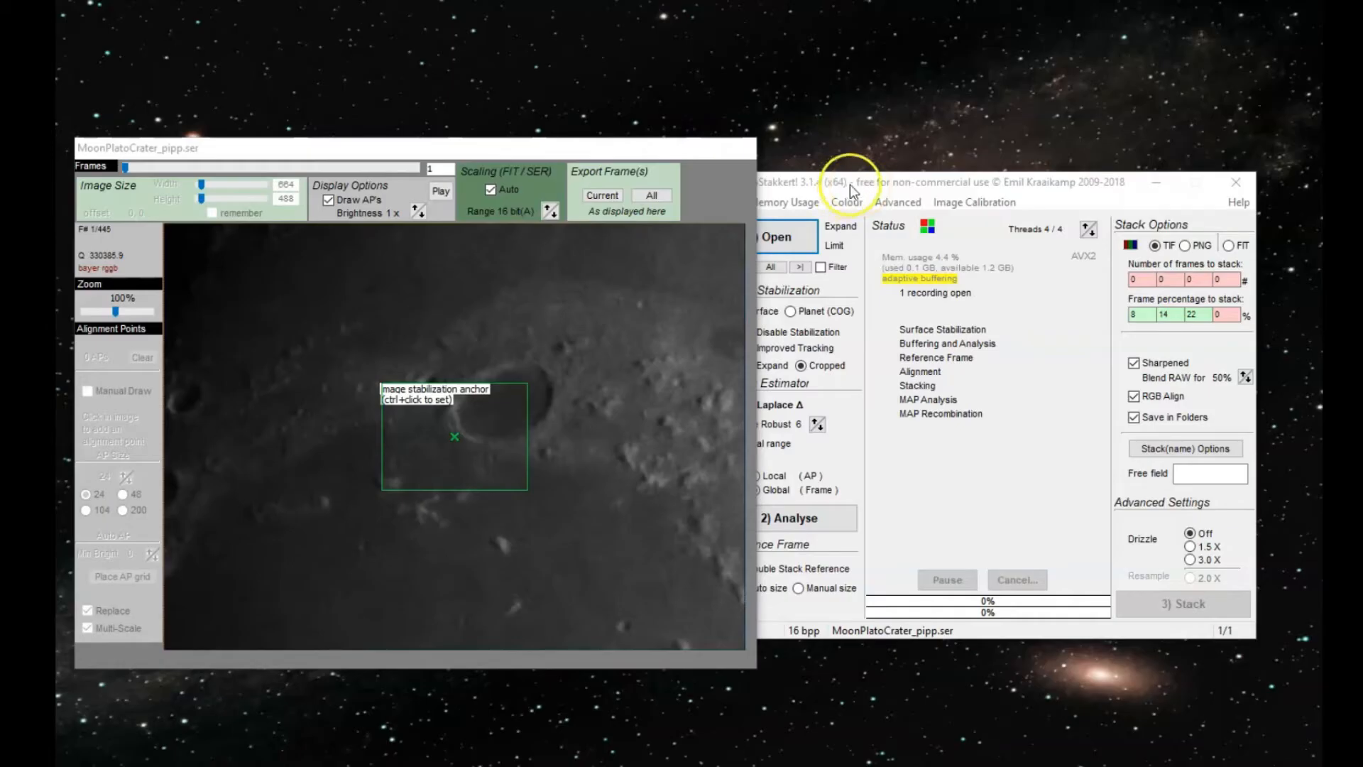
Play the lunar recording in the frame preview and stop it to check how the surface moves between frames
left_click(446, 193)
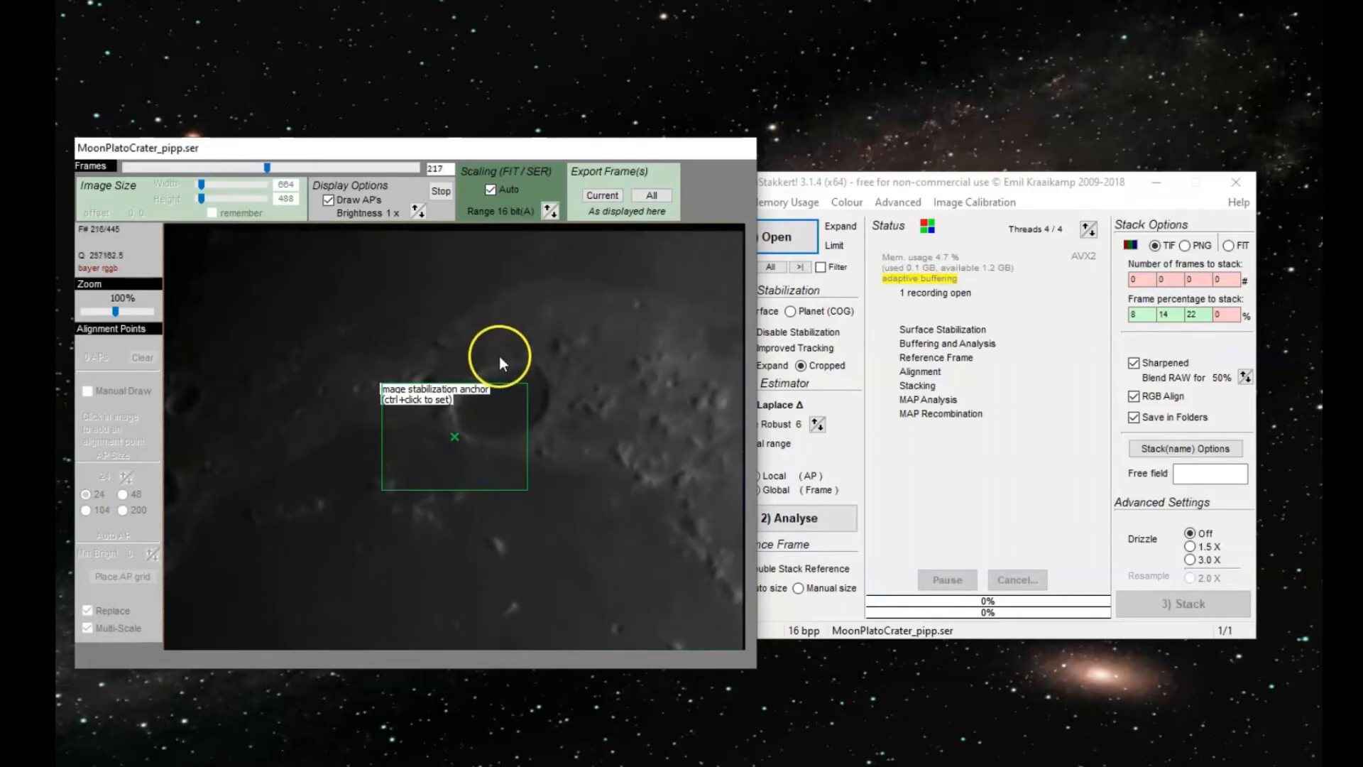
left_click(441, 192)
left_click(449, 291)
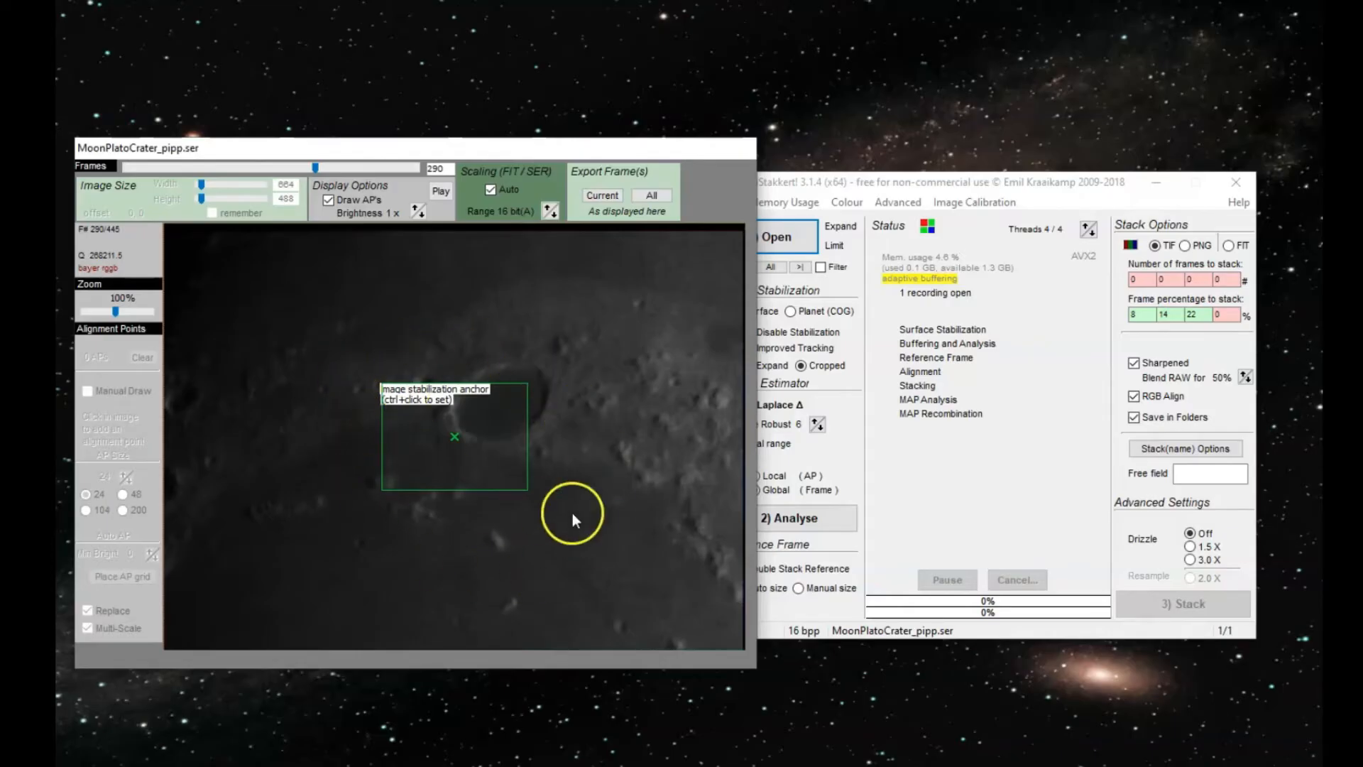
left_click(441, 191)
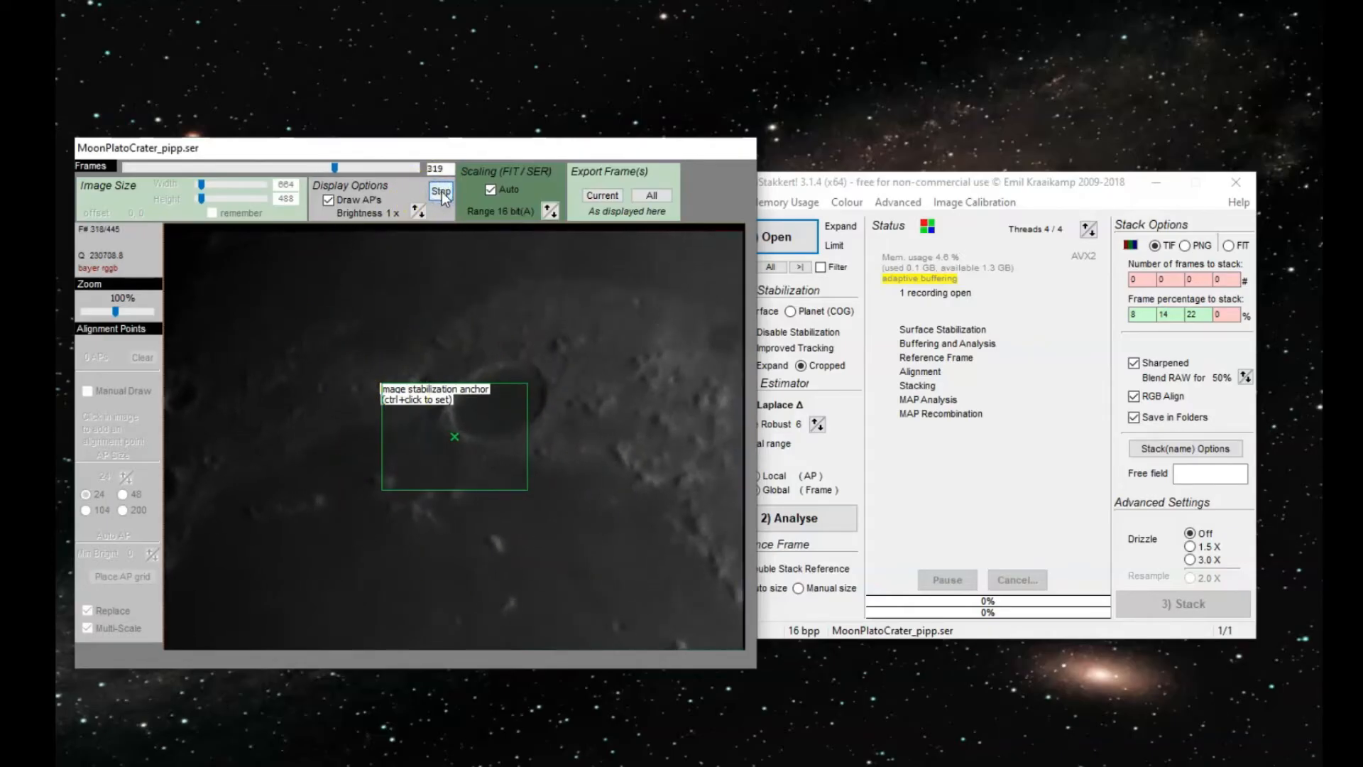
left_click(441, 191)
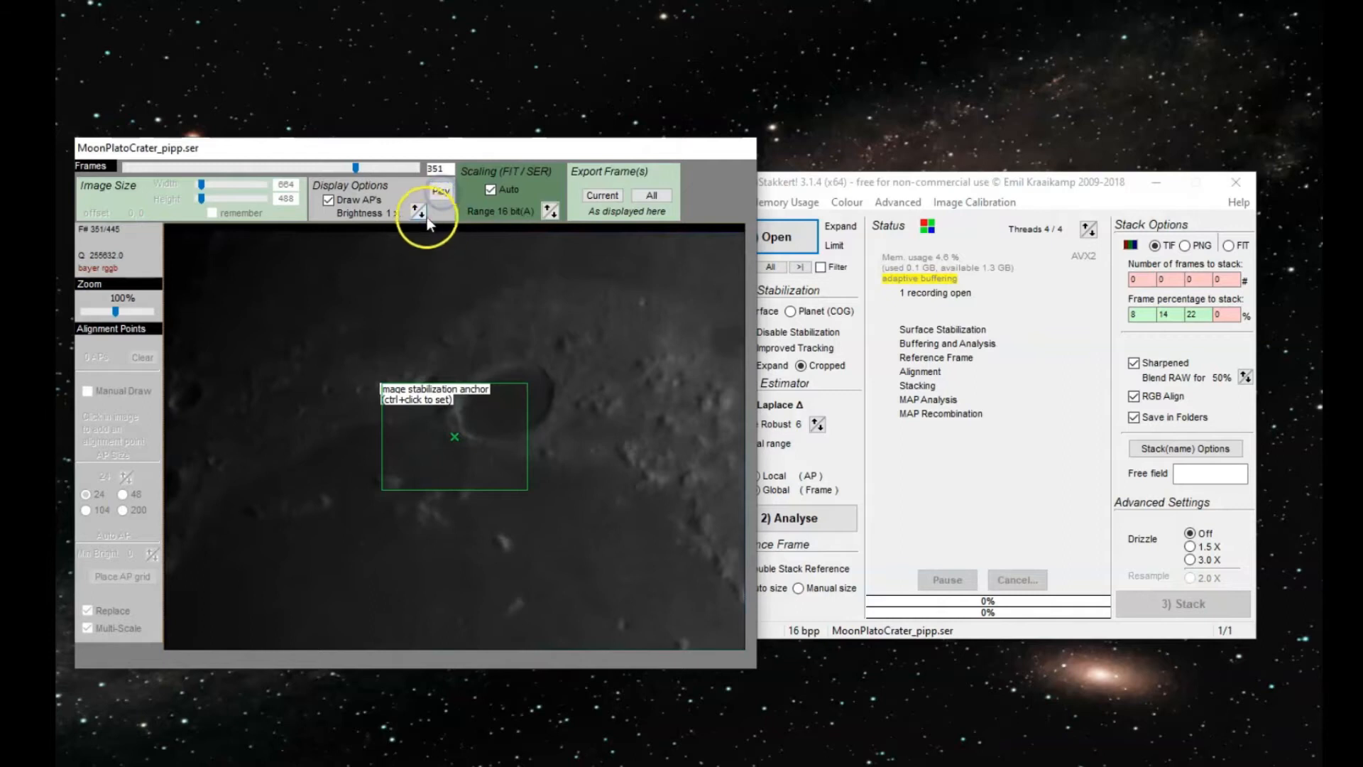
Rewind to frame 1, step through the opening frames one at a time up to frame 13, and return to the start
left_click_drag(353, 170, 123, 171)
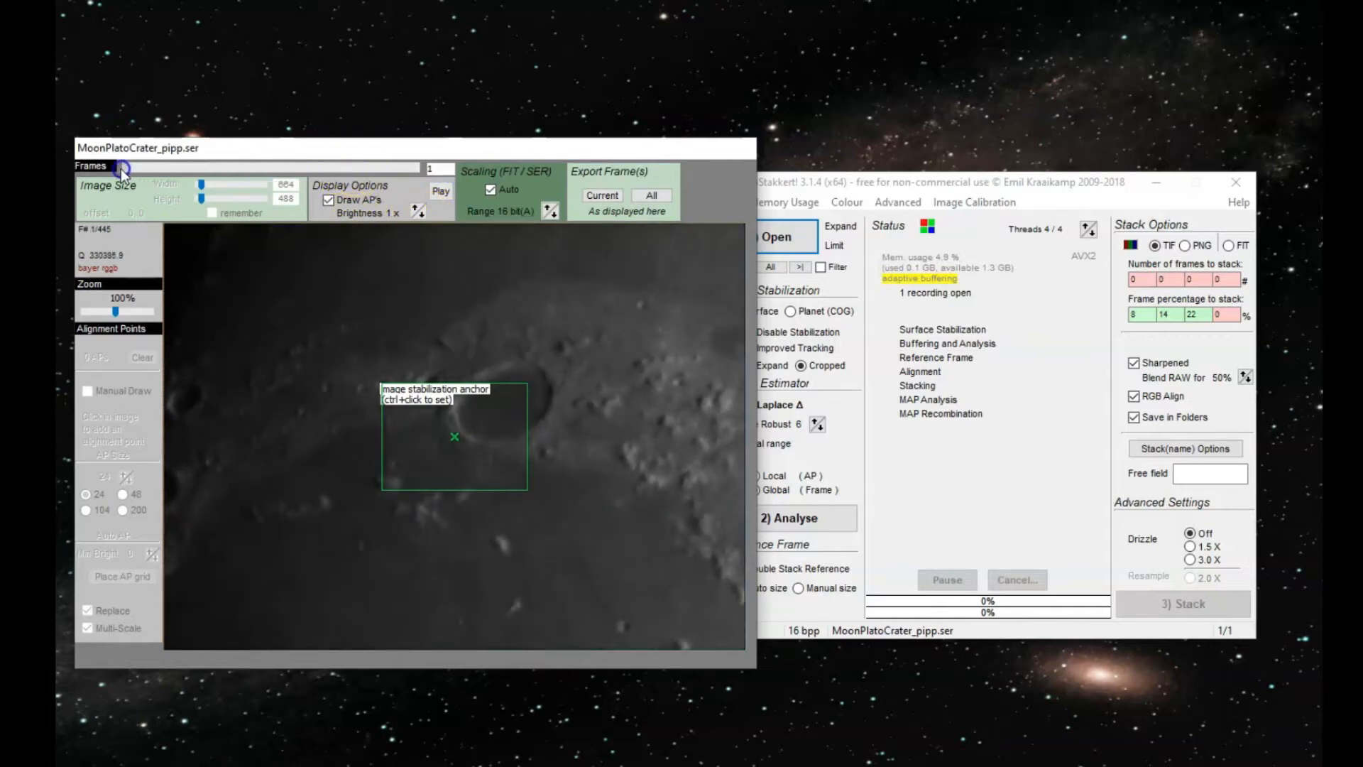
left_click(544, 280)
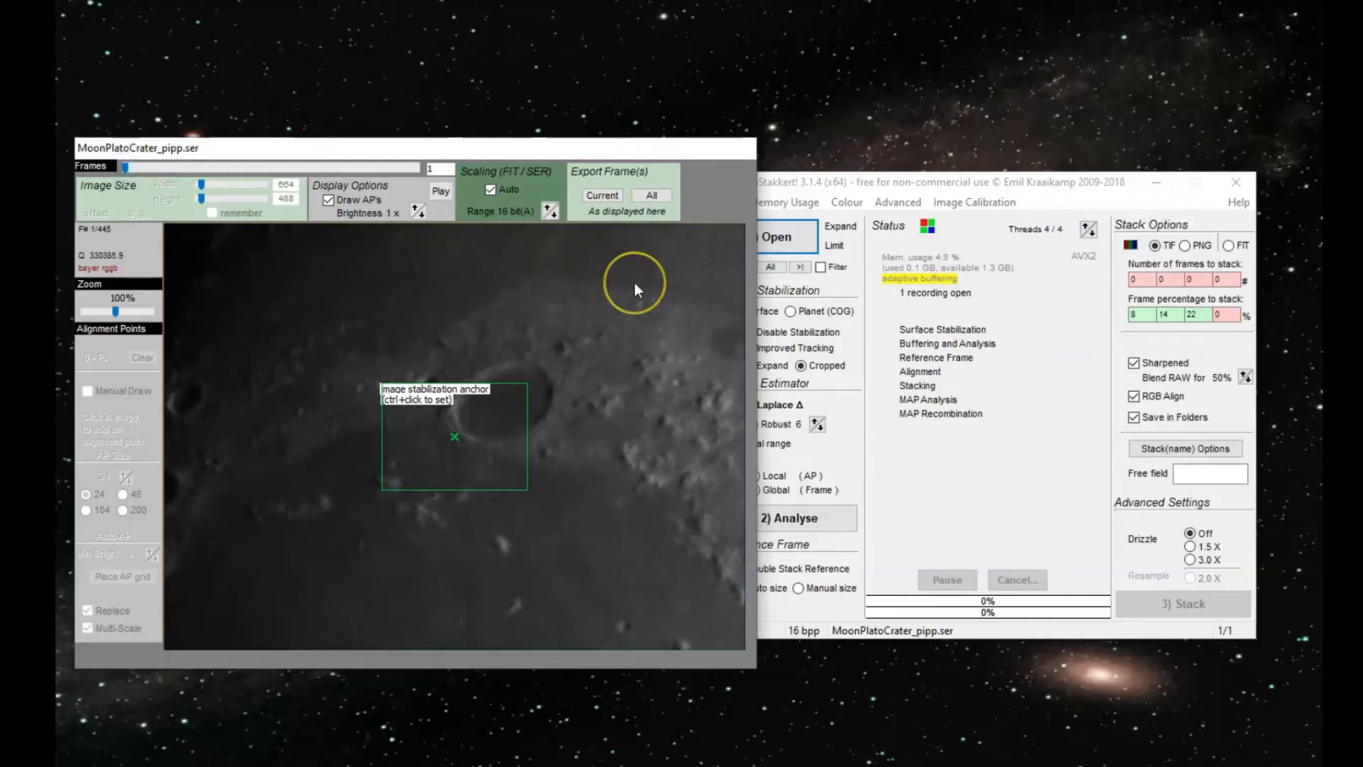
key("Right")
key("Right")
key("Right")
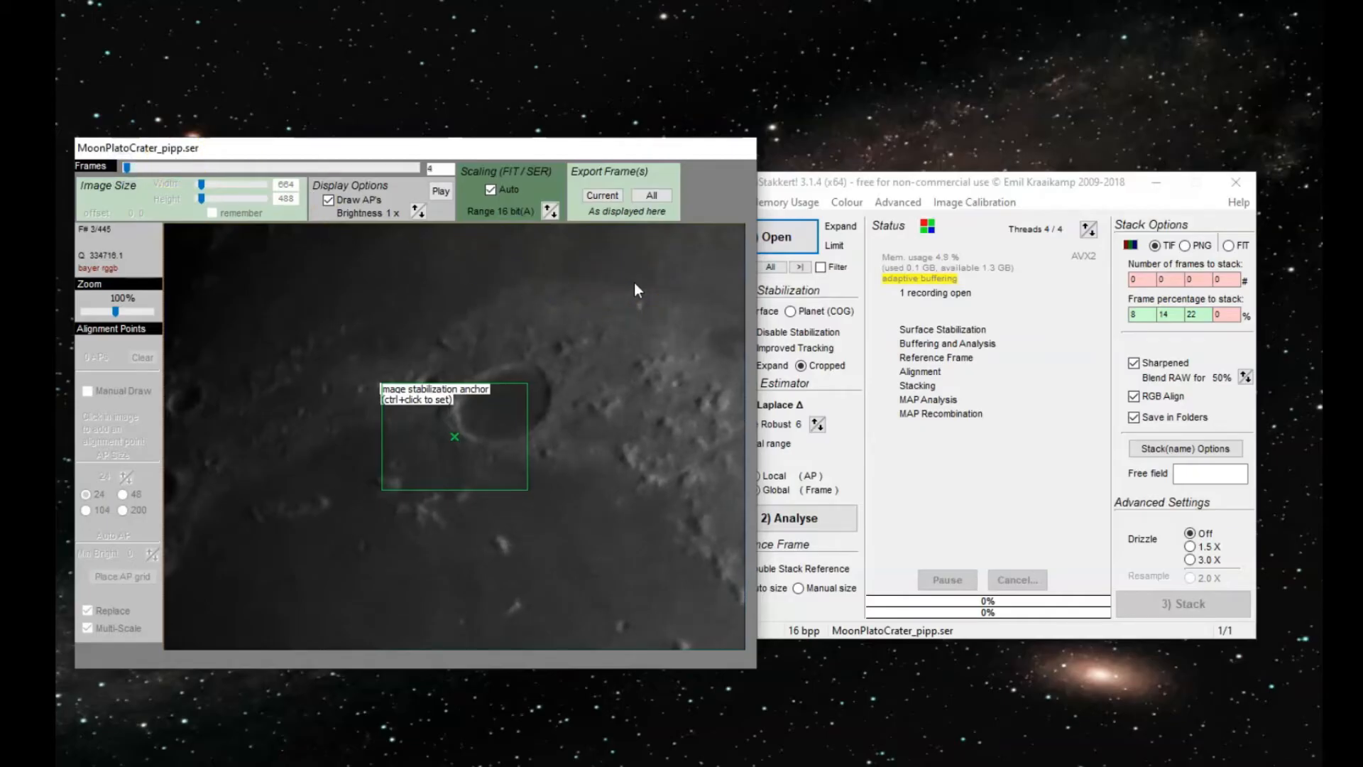
key("Right")
key("Right")
key("Right")
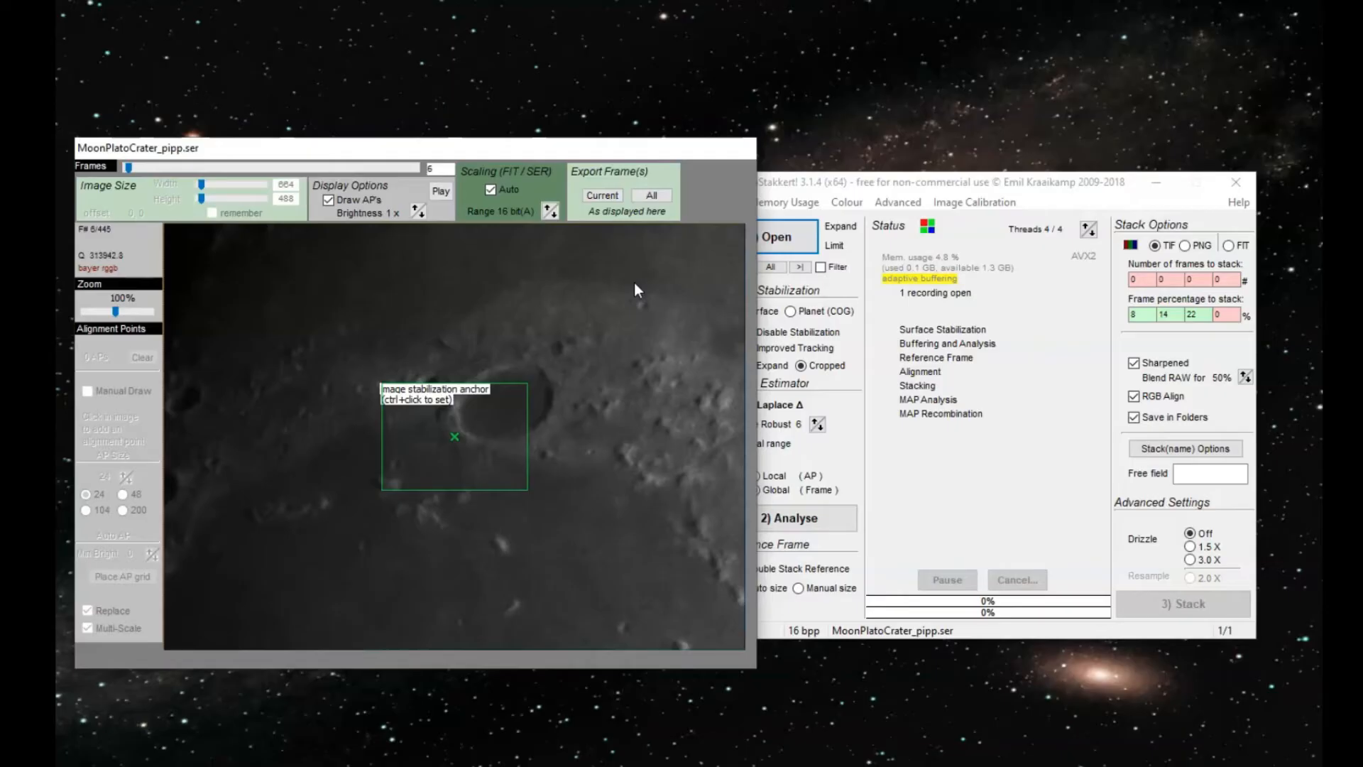
key("Right")
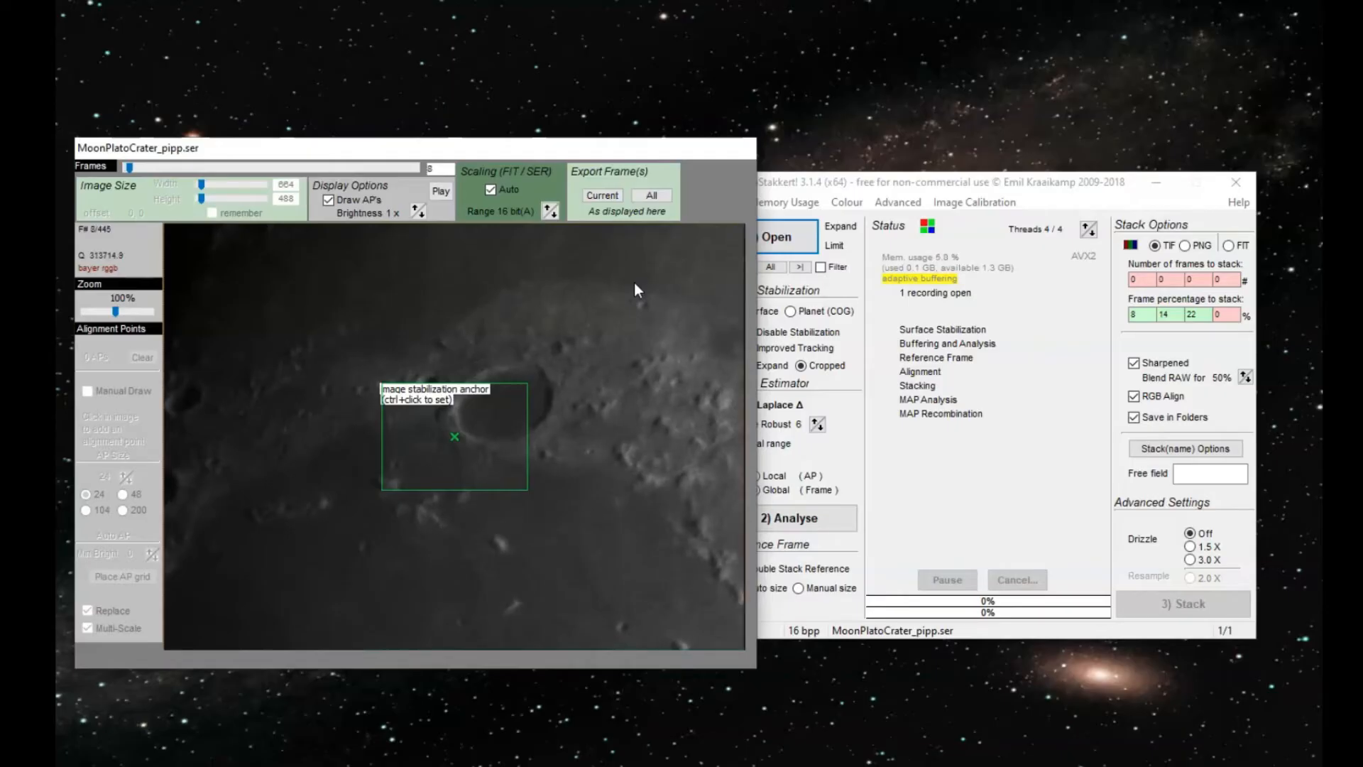
key("Right")
key("Right")
key("Right")
key("Right")
key("Right")
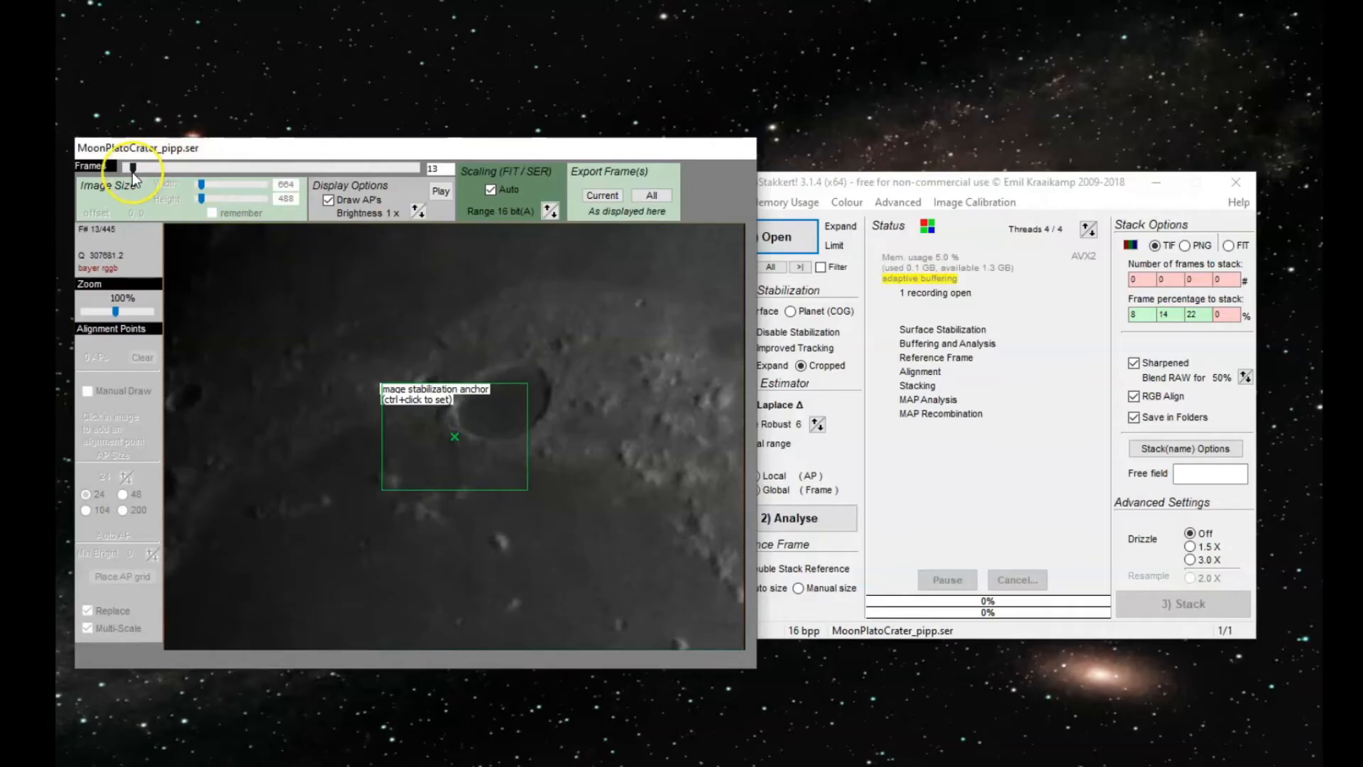
mouse_move(133, 169)
left_mouse_down()
mouse_move(424, 169)
mouse_move(118, 172)
left_mouse_up()
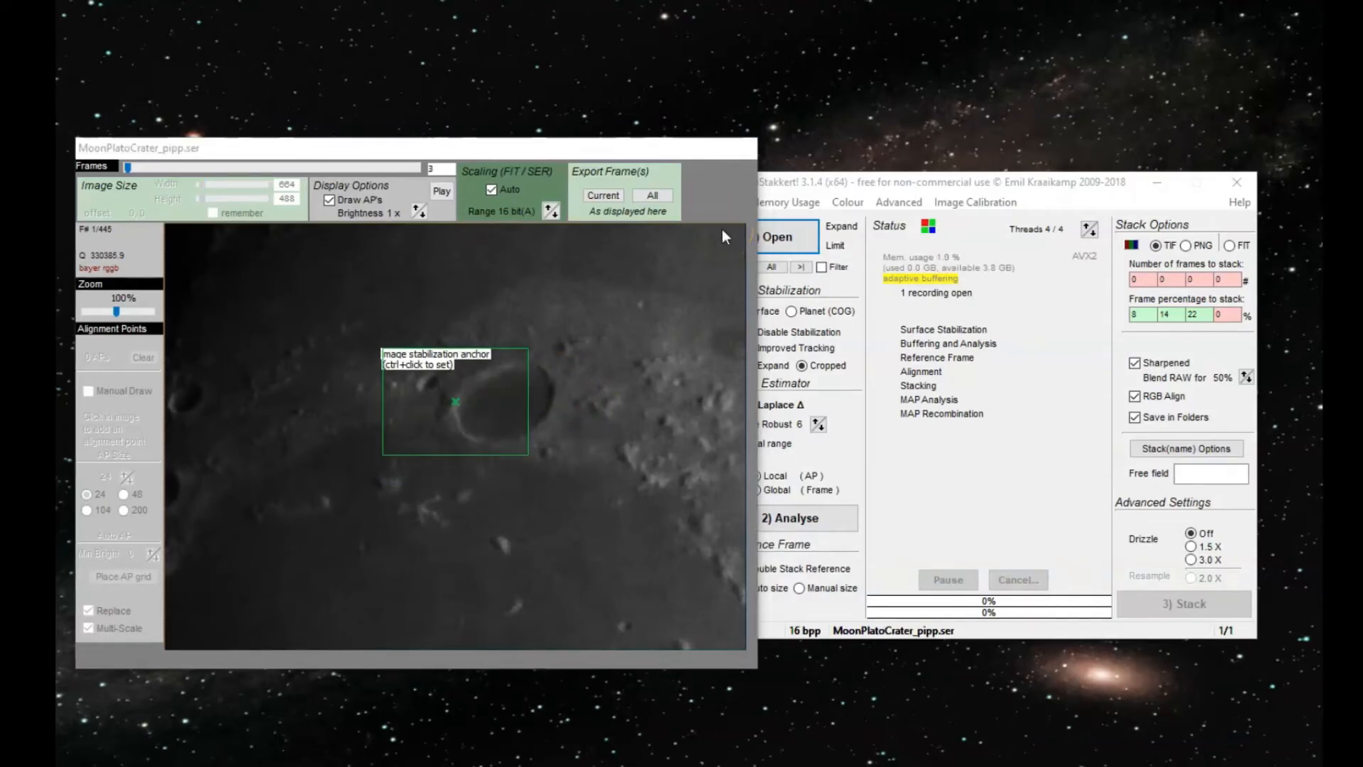
Try the image stabilization anchor at several spots on the lunar surface and place it on the large crater's left rim
left_click(778, 242)
left_click(529, 314, "ctrl")
left_click(582, 436, "ctrl")
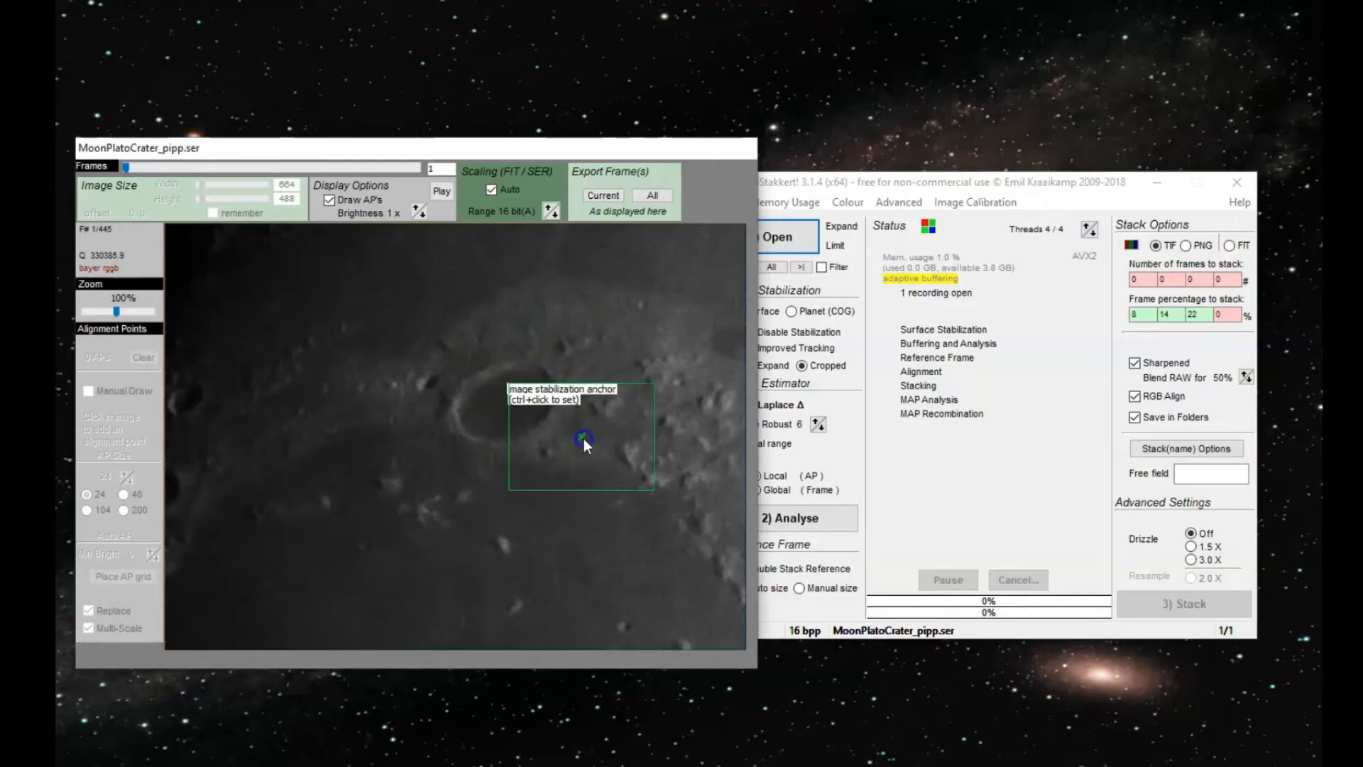
left_click(483, 527, "ctrl")
left_click(345, 511, "ctrl")
left_click(284, 366, "ctrl")
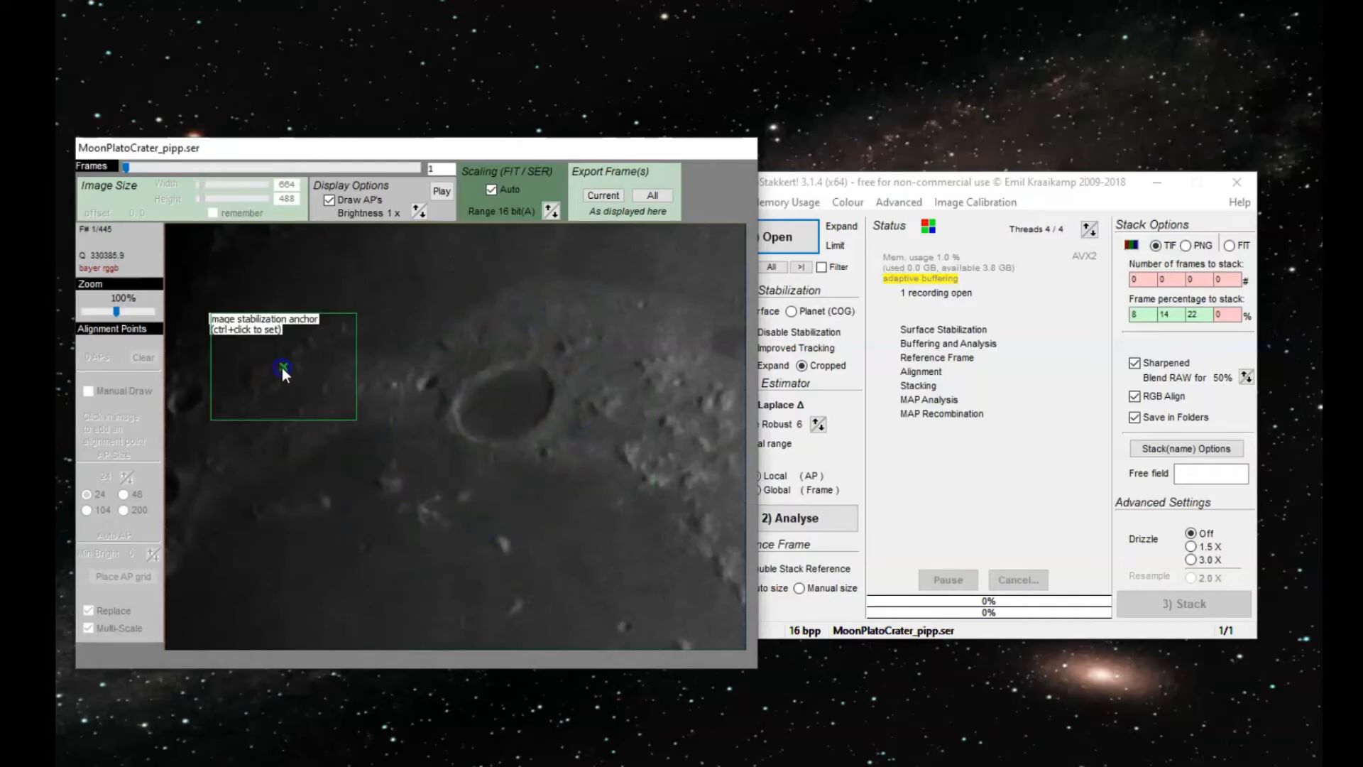
left_click(448, 322, "ctrl")
left_click(581, 328, "ctrl")
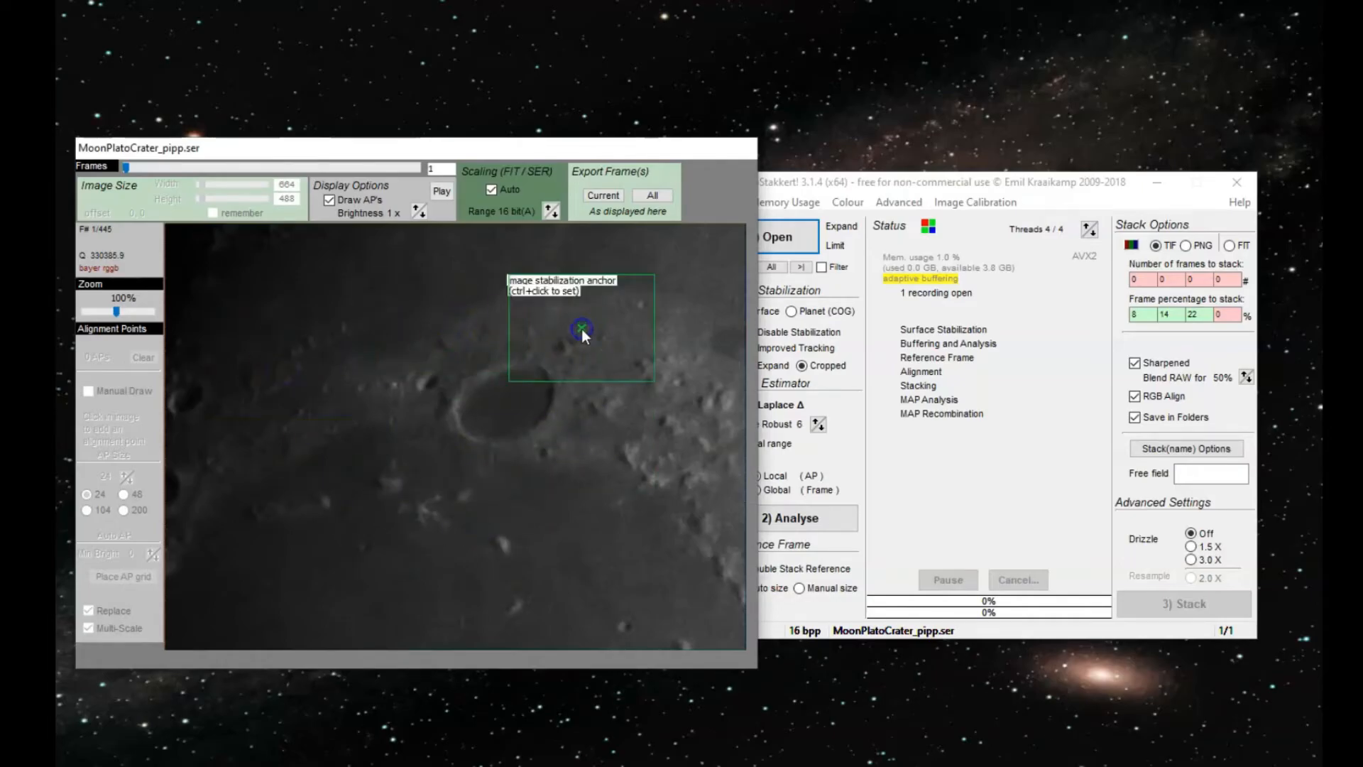
left_click(574, 559, "ctrl")
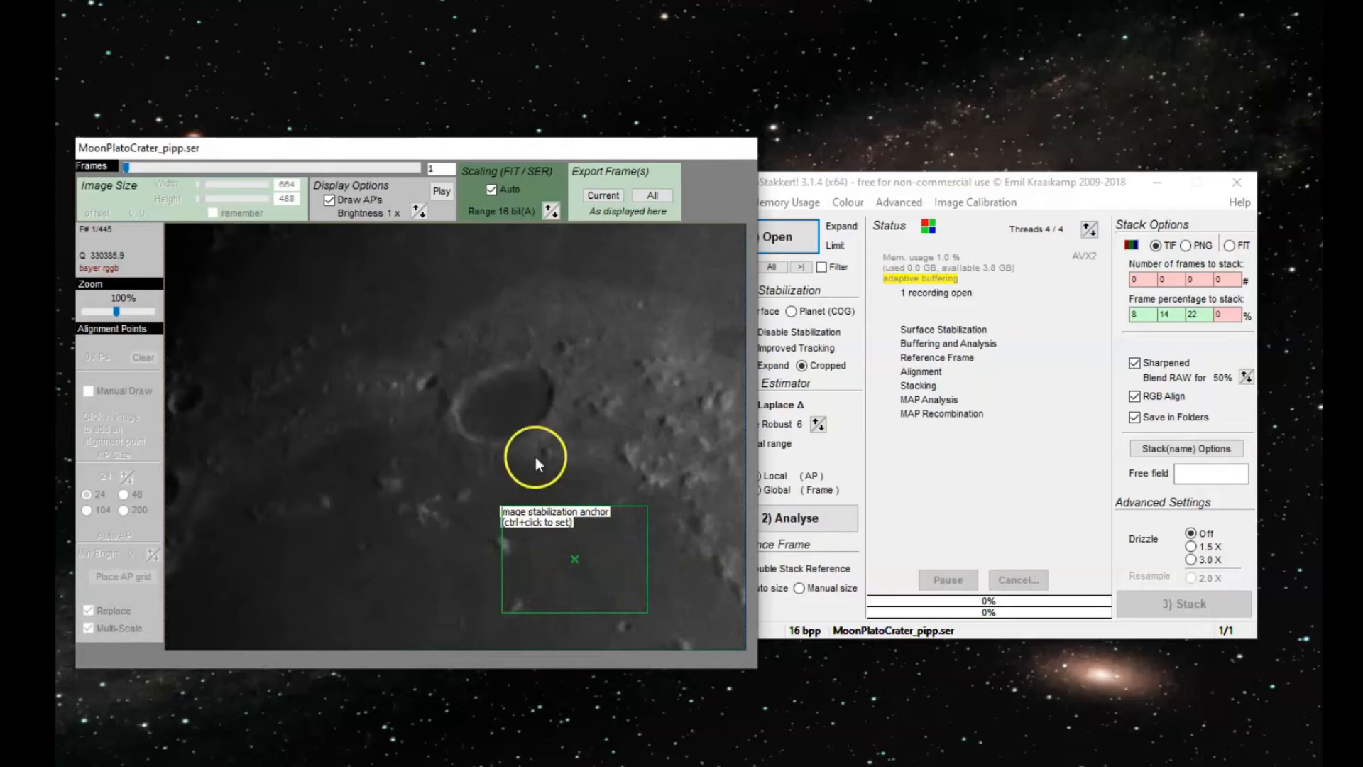
left_click(454, 411, "ctrl")
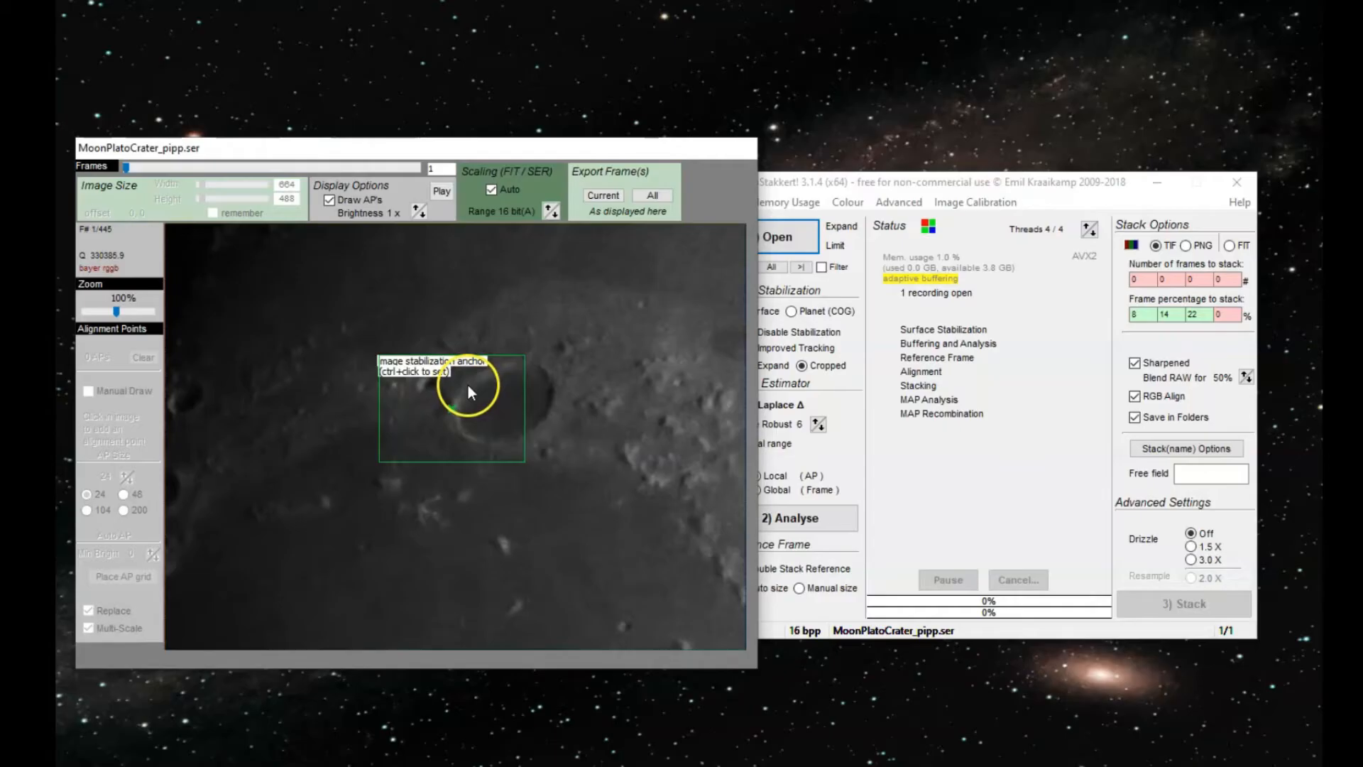
Choose Surface as the image stabilization mode for the lunar recording
left_click(861, 182)
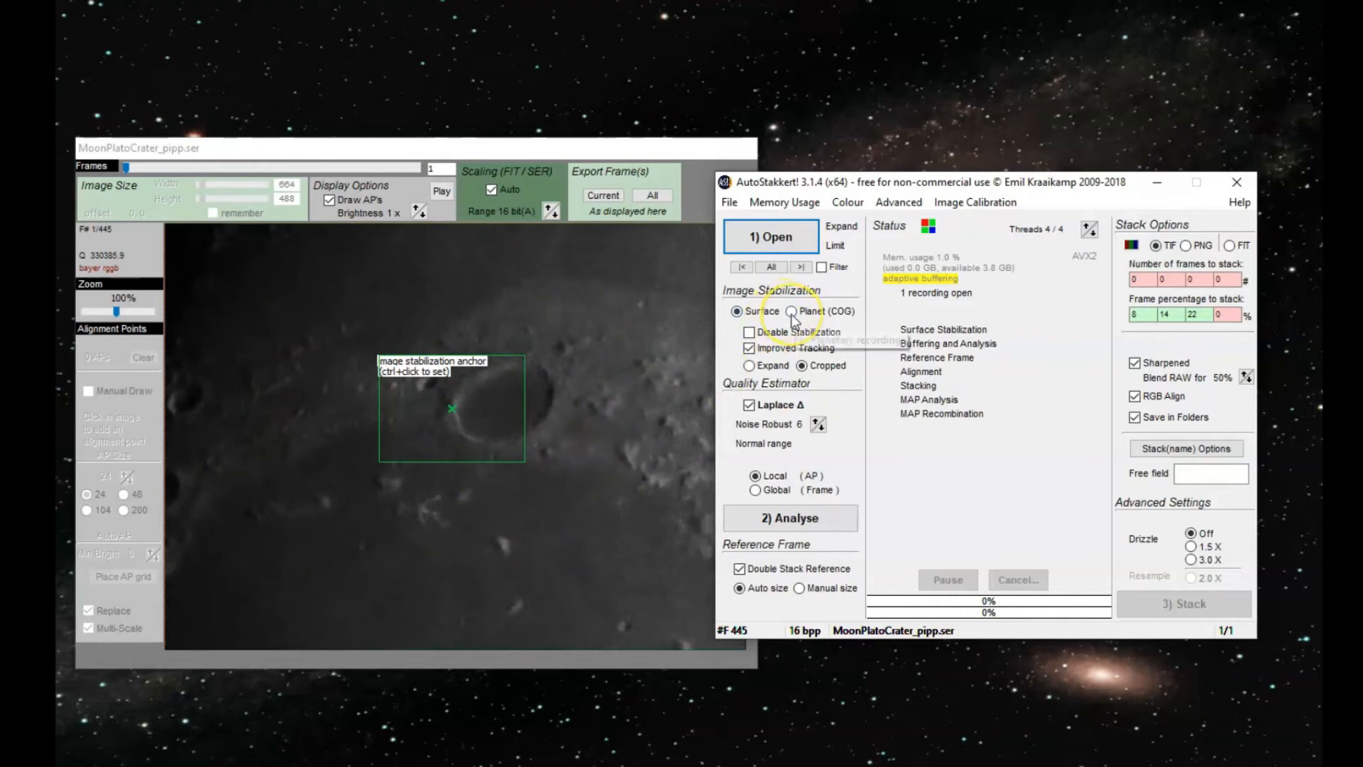
left_click(492, 423)
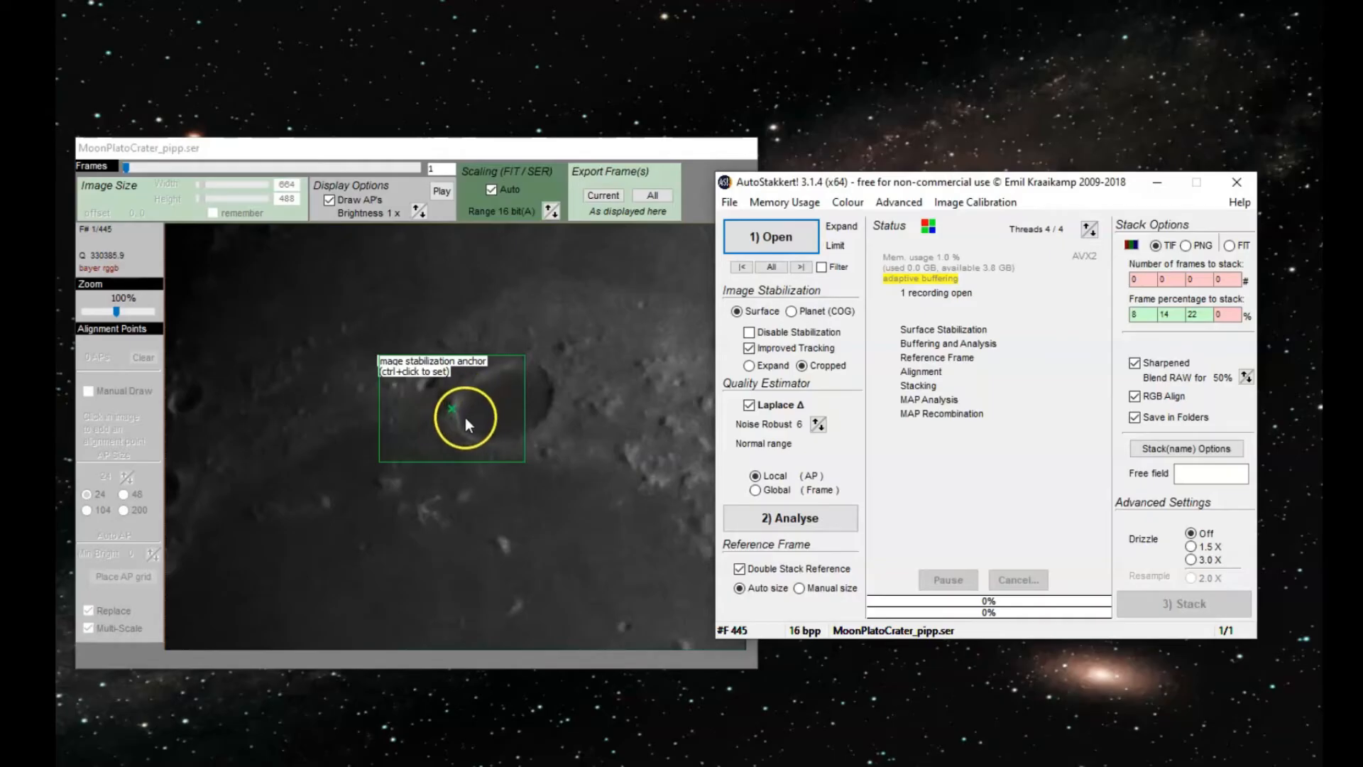
left_click(736, 311)
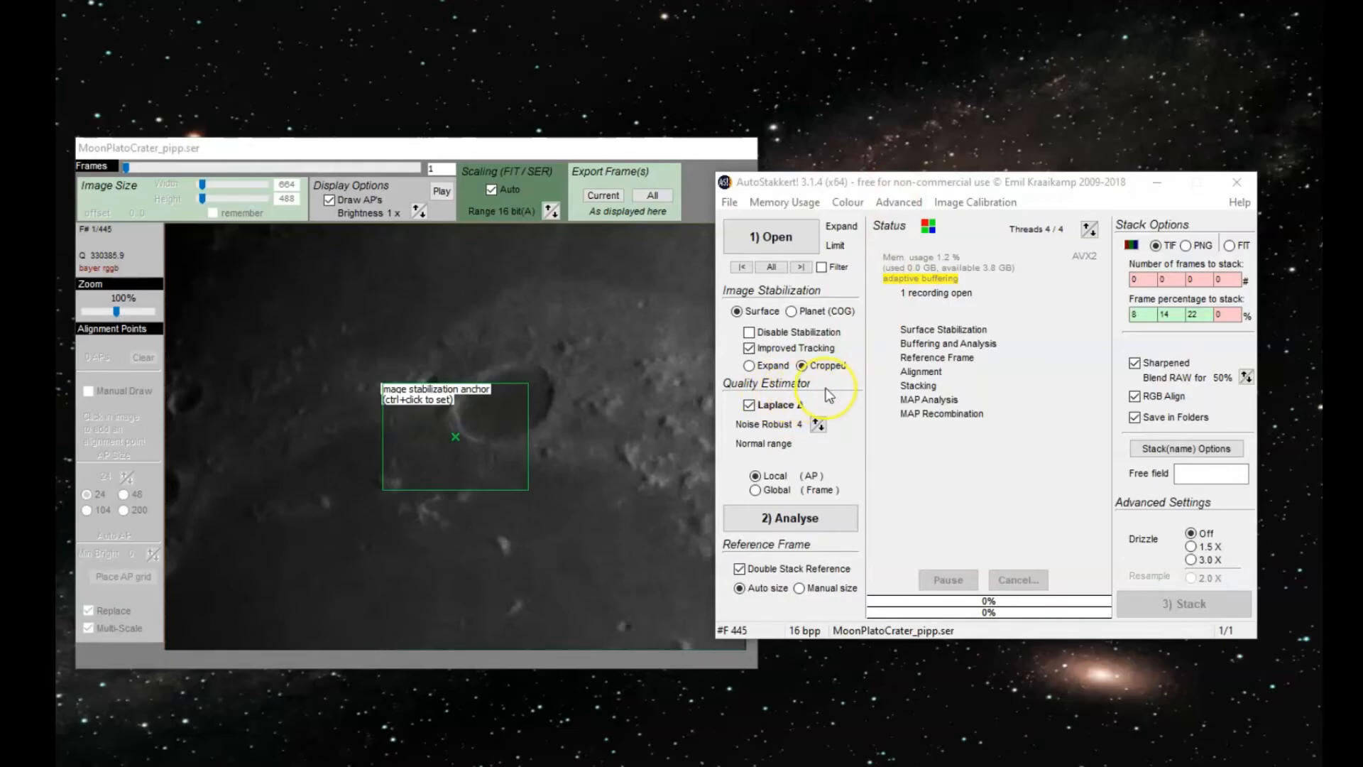
Adjust the quality estimator's Noise Robust value, trying 8 and settling on 6
left_click(818, 425)
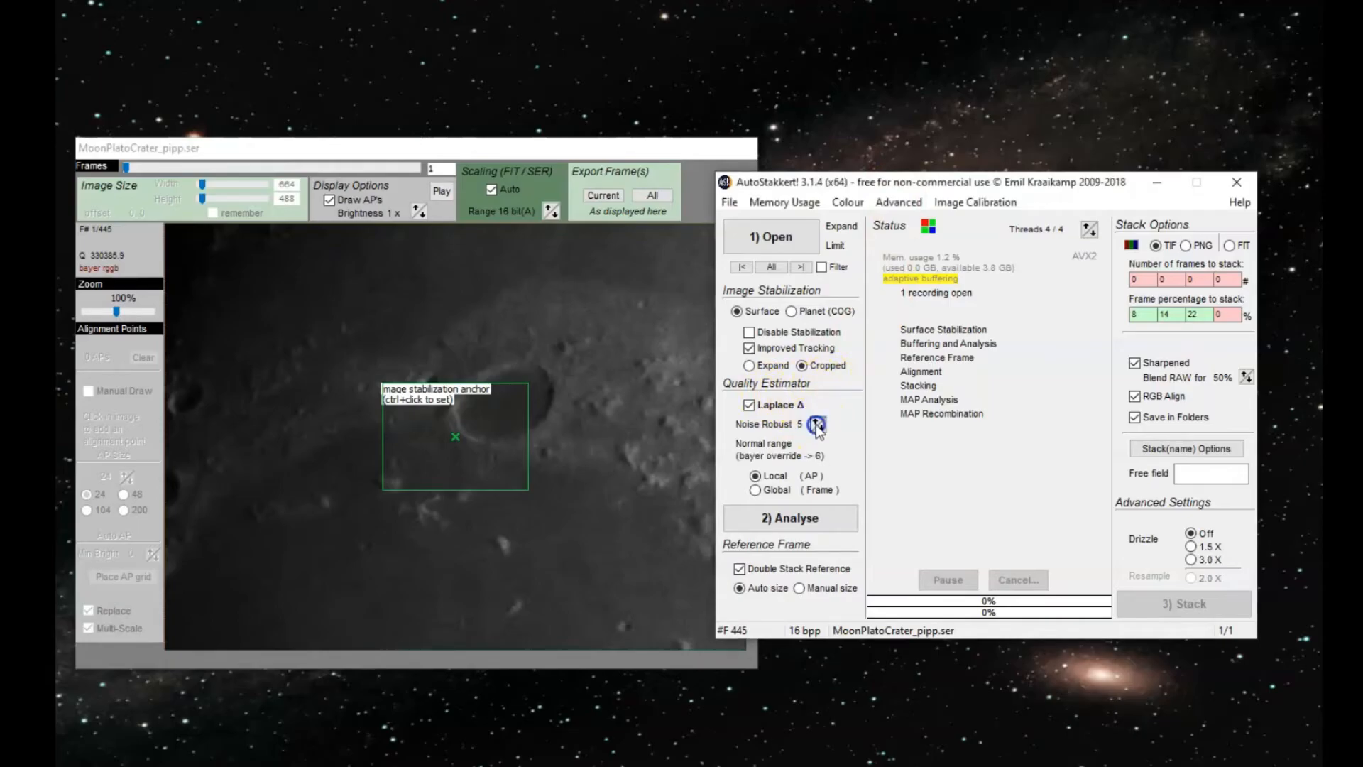
left_click(818, 425)
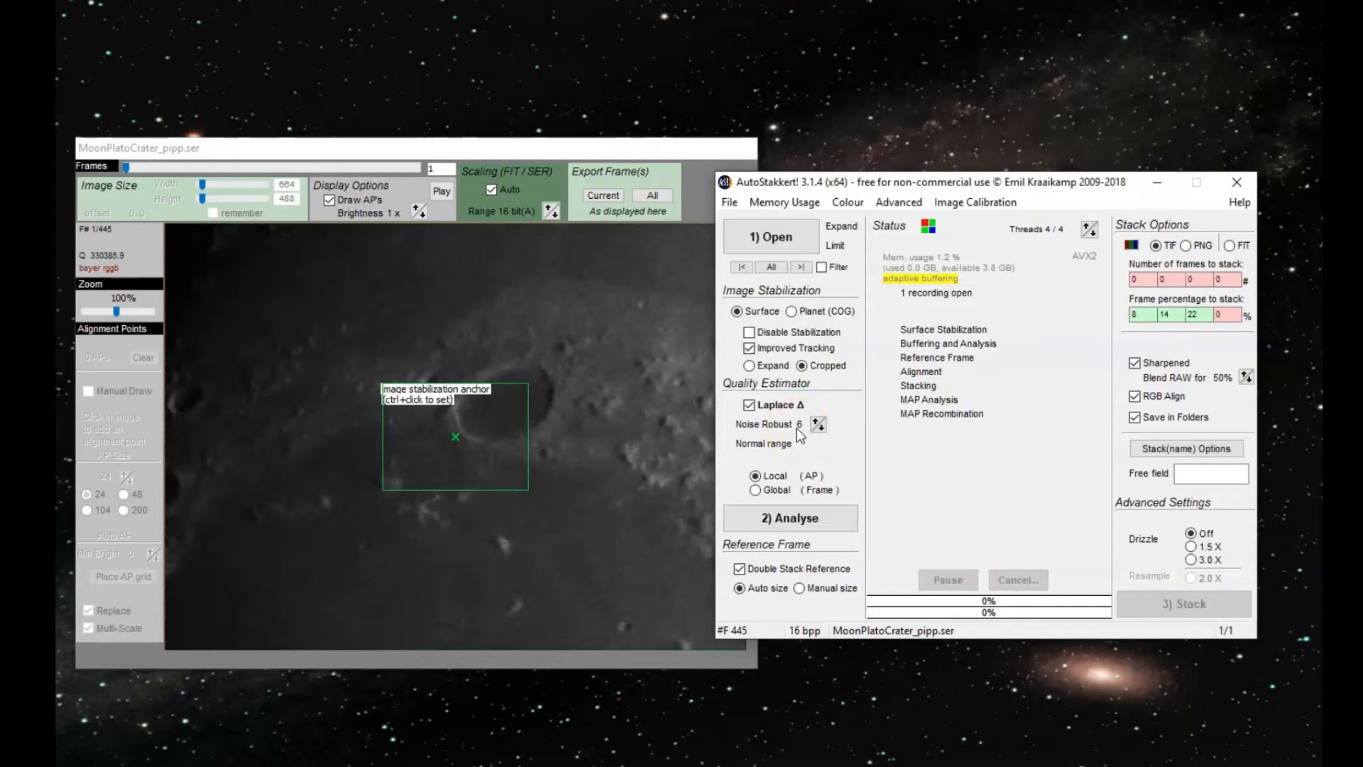
left_click(816, 421)
left_click(816, 421)
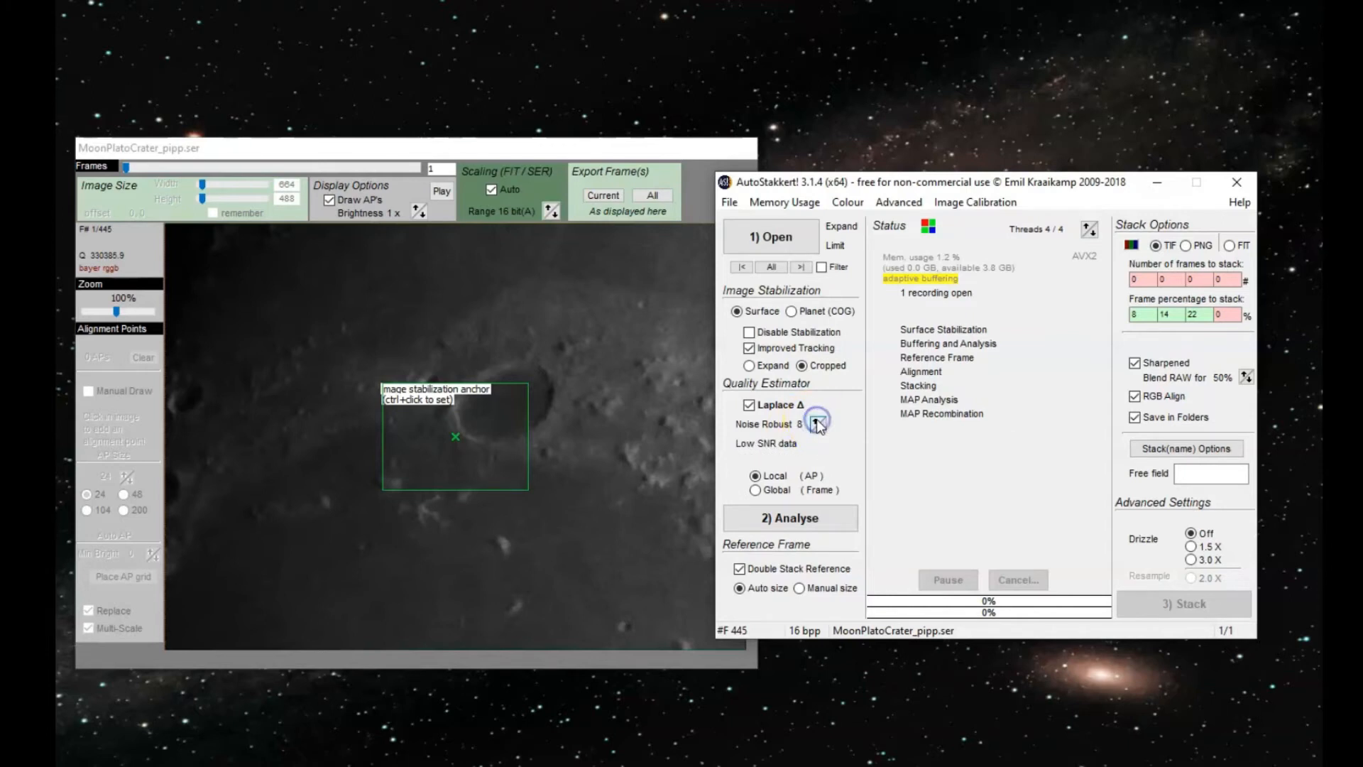
left_click(819, 428)
left_click(819, 429)
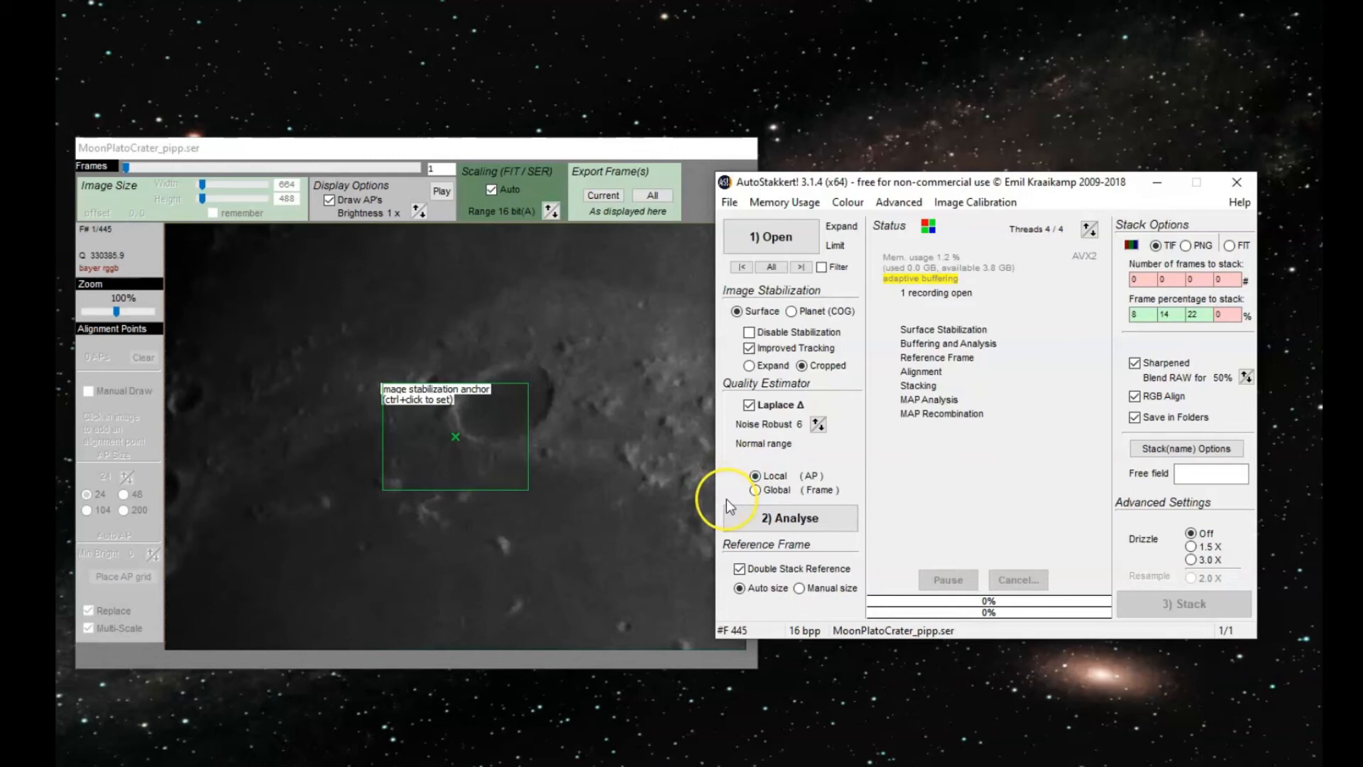
Analyse the recording's frames and inspect the stabilized preview and the quality graph
left_click(799, 519)
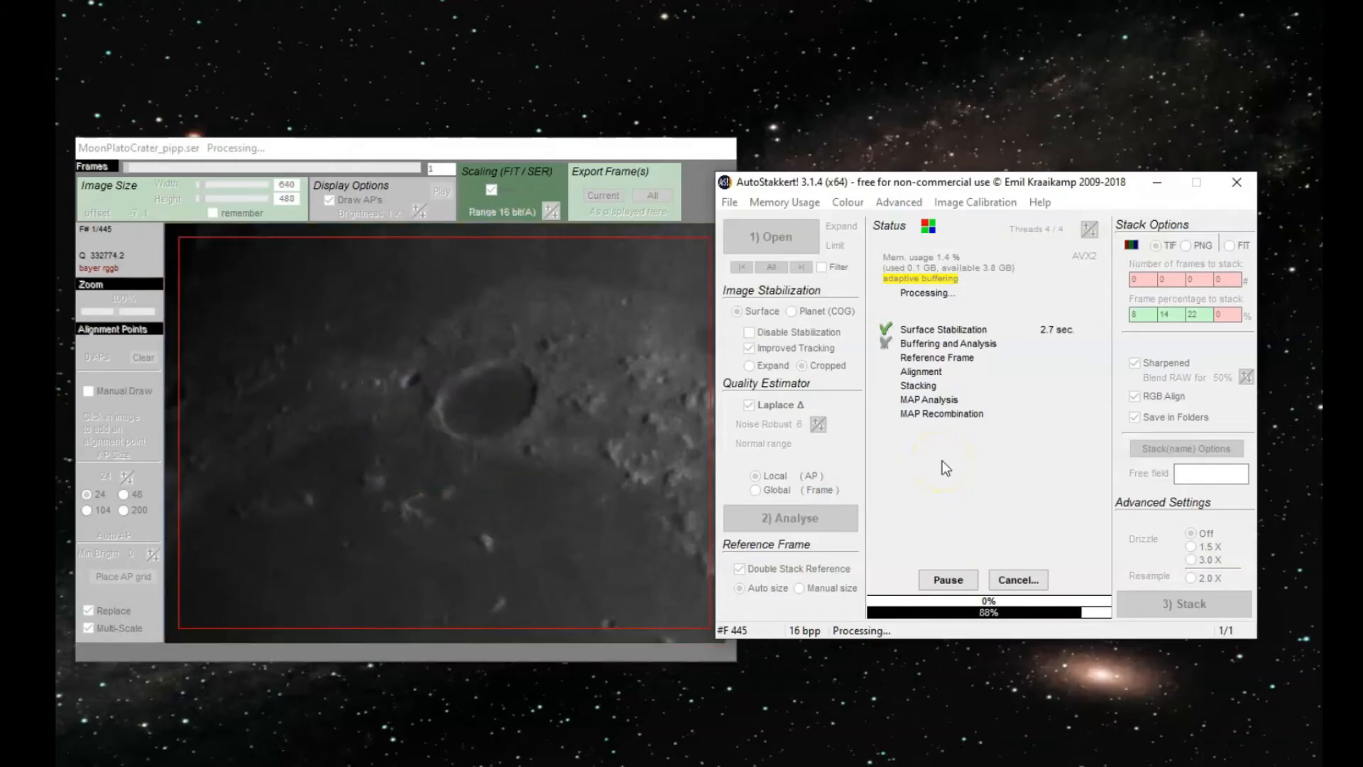
left_click(394, 342)
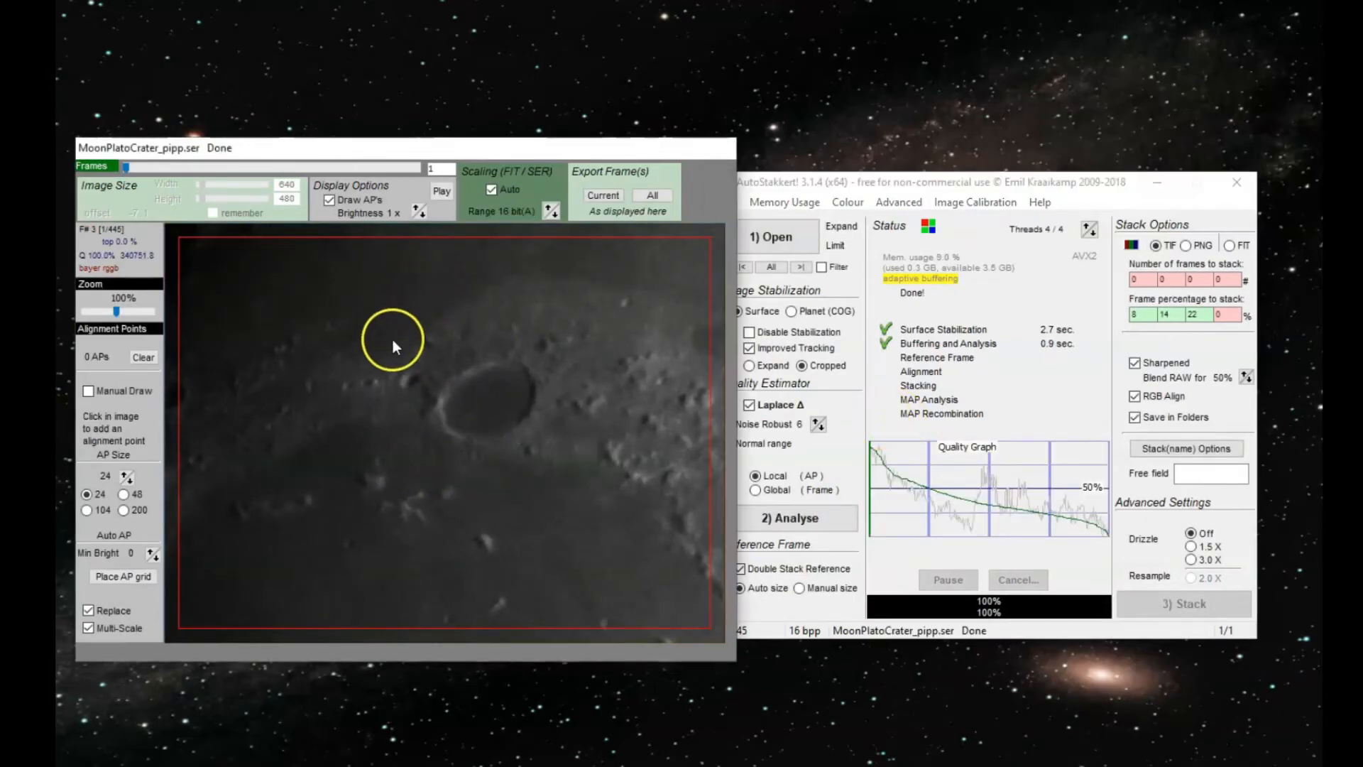
left_click(994, 179)
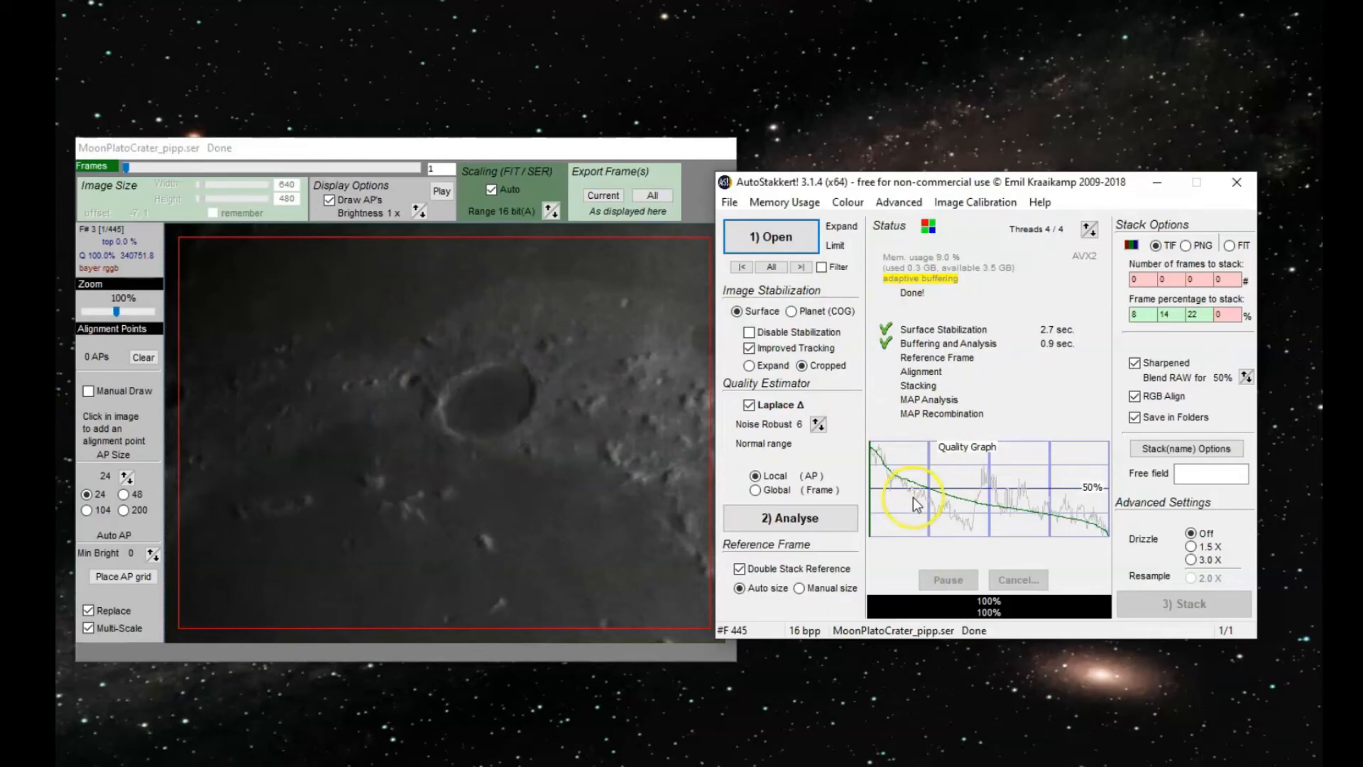
left_click(946, 179)
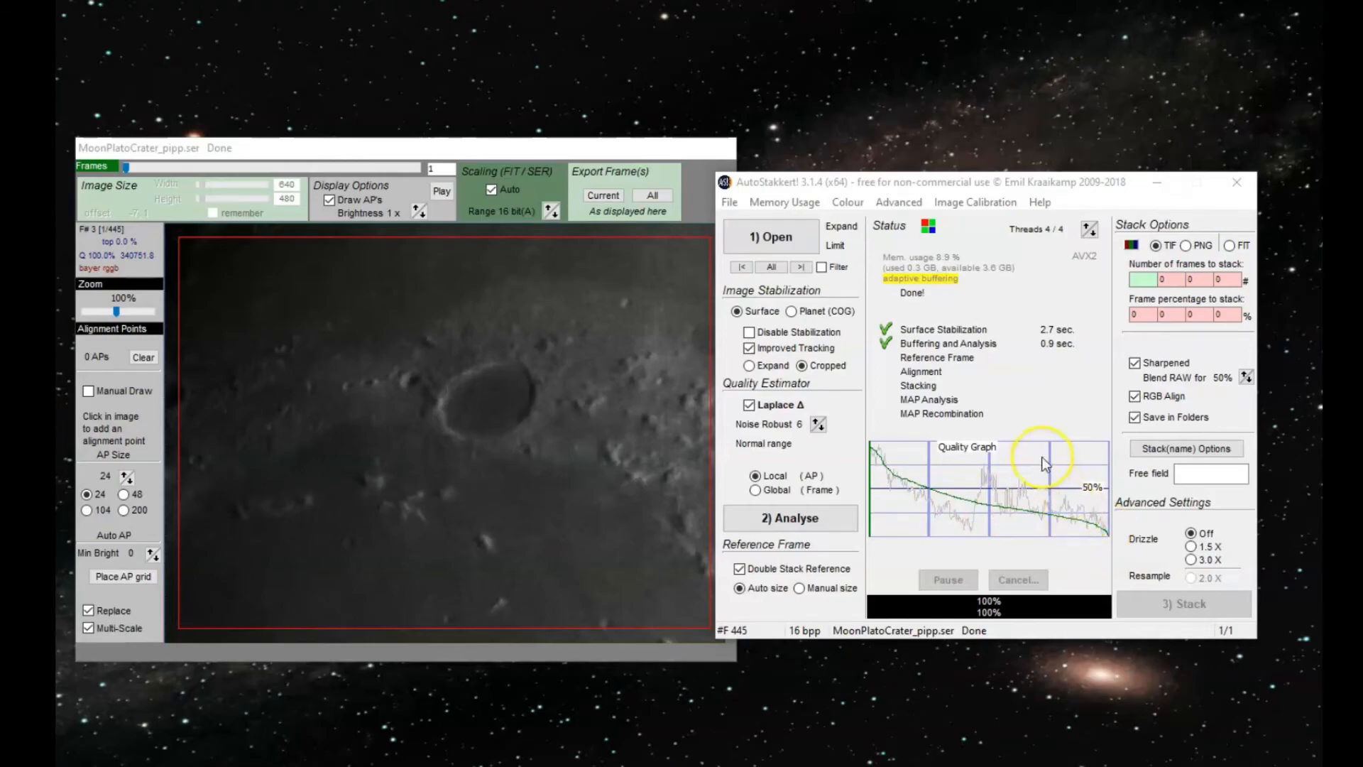
Try 100 as the first number of frames to stack and clear that entry again
left_click(1151, 280)
type("100")
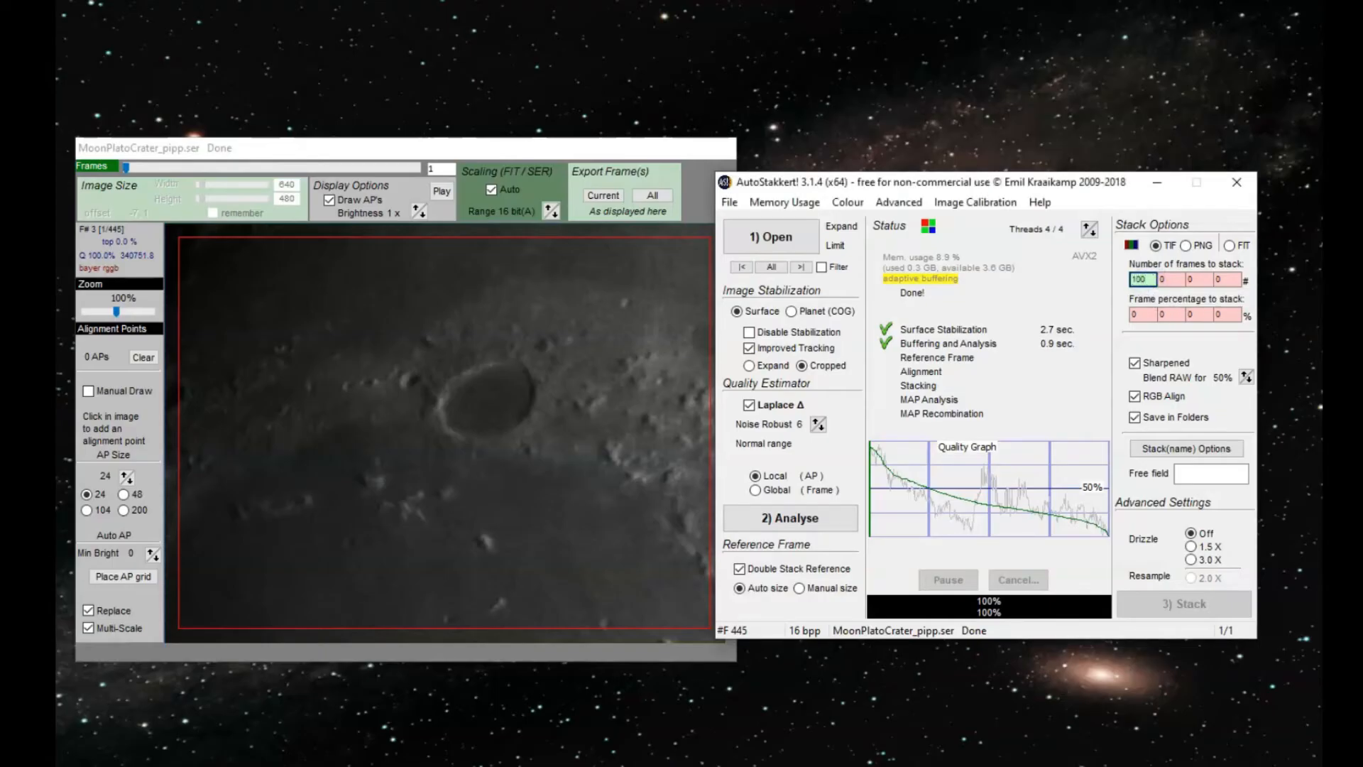
left_click(1154, 349)
double_click(1131, 279)
key("Delete")
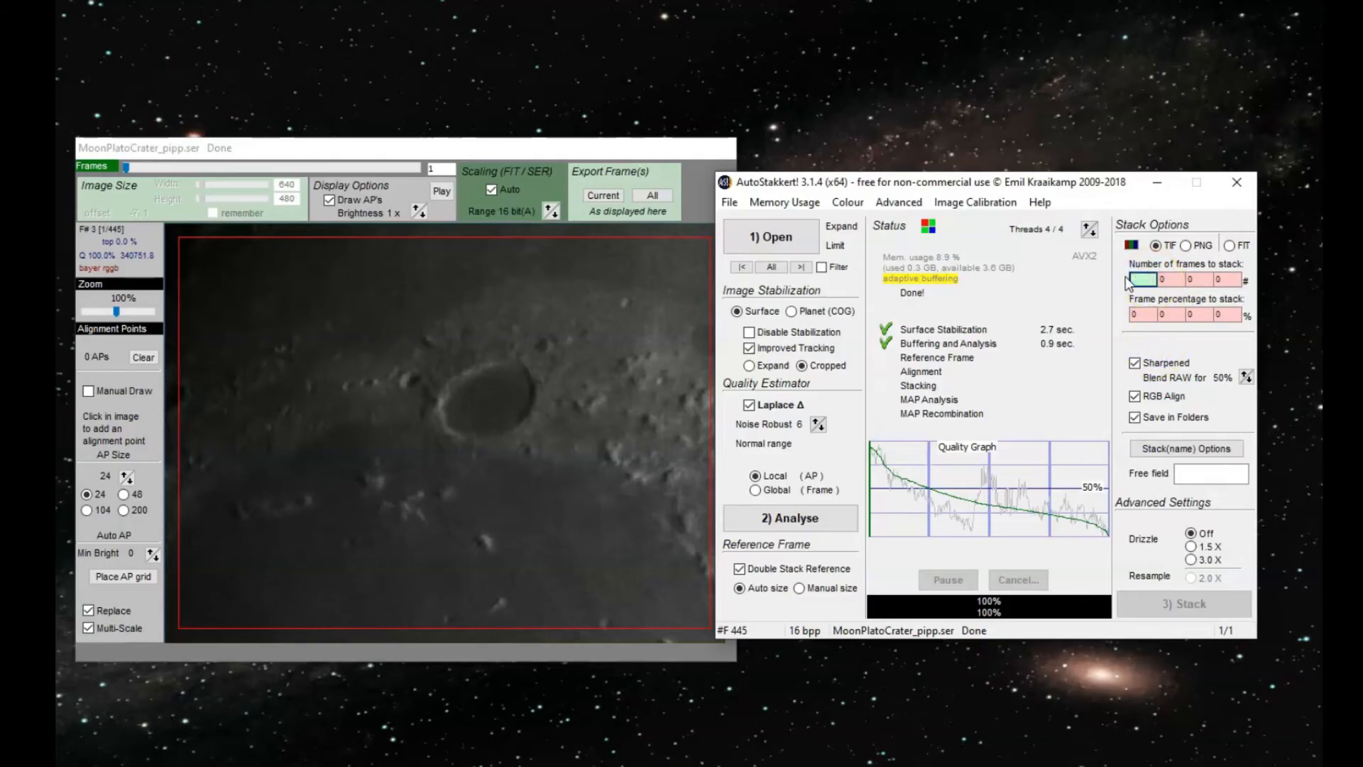
Set the first frame percentage to stack to 23% from the point where the quality curve crosses the 50% line
left_click(929, 489)
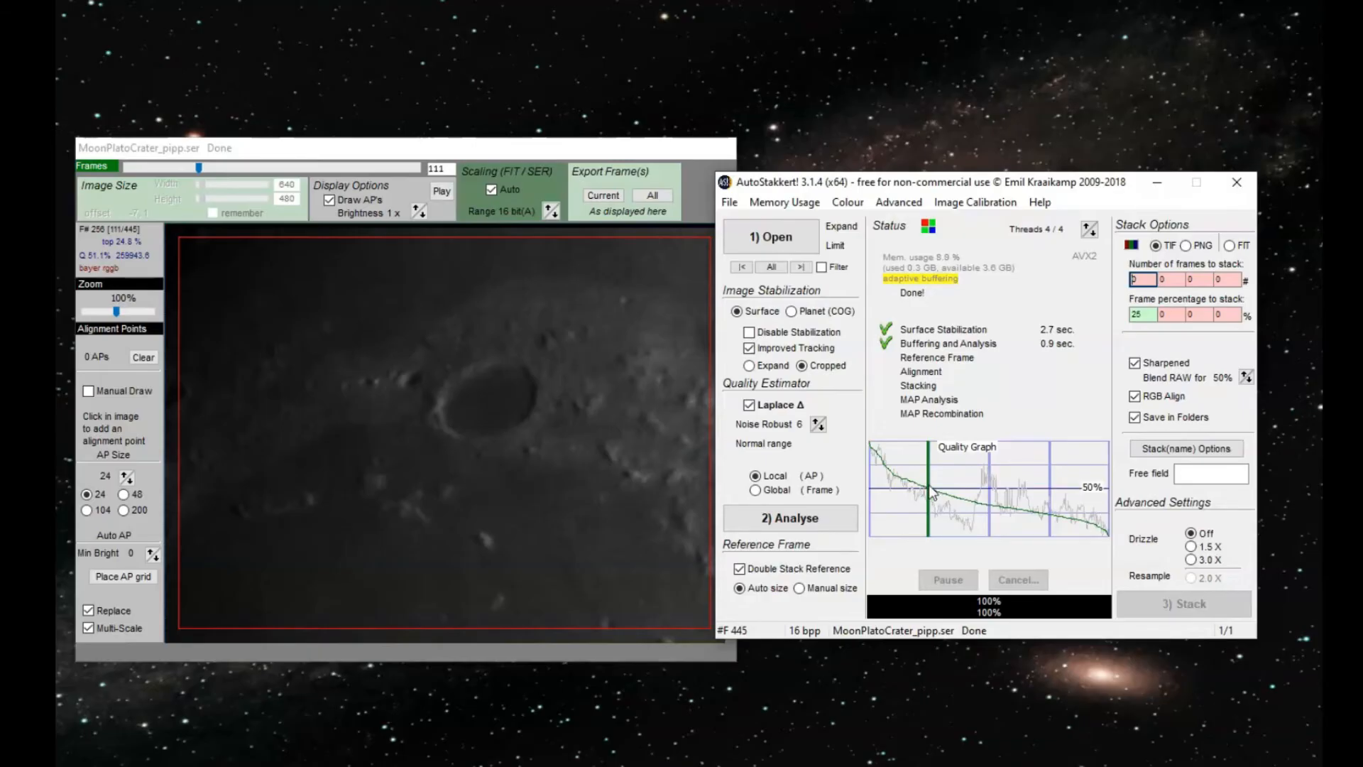
mouse_move(932, 494)
left_mouse_down()
mouse_move(1002, 490)
mouse_move(926, 494)
left_mouse_up()
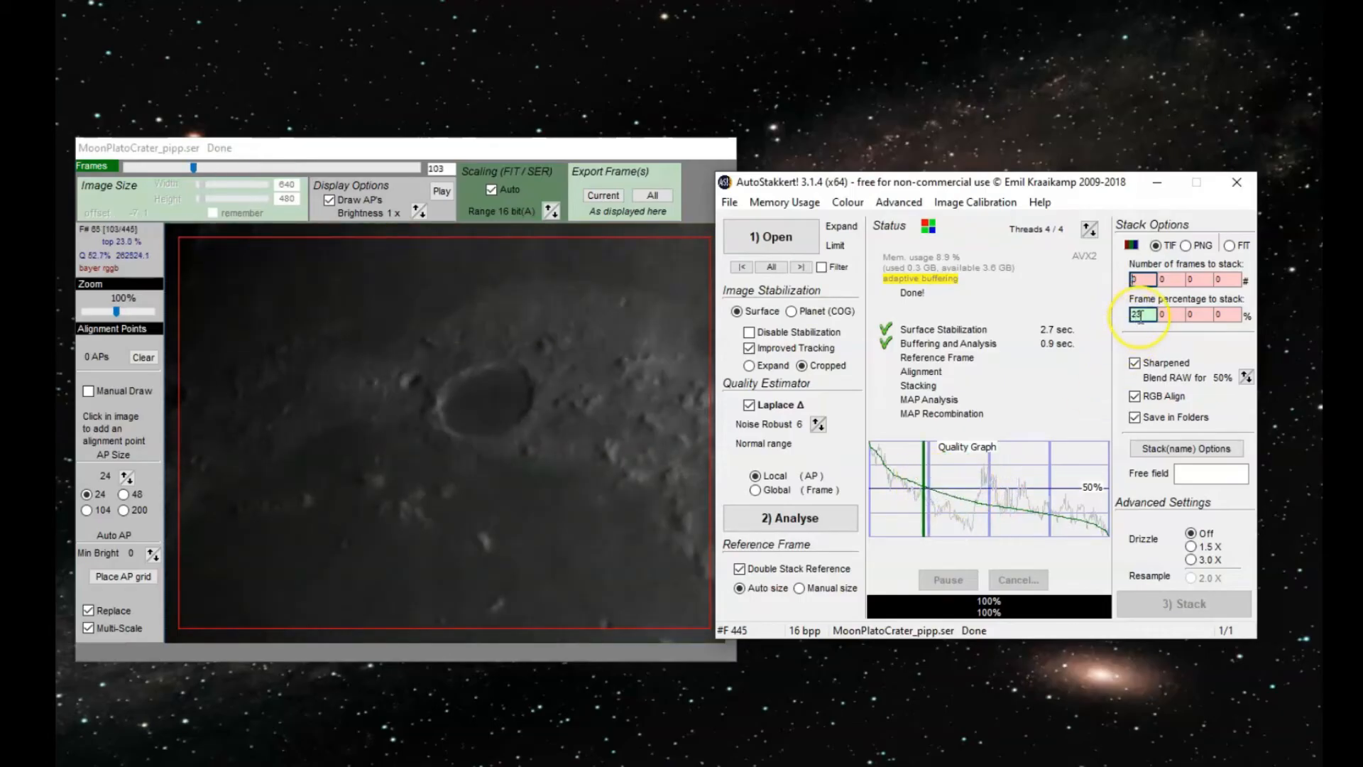
Try several cutoff points on the quality graph and set the first frame percentage to stack to 25%
left_click(928, 494)
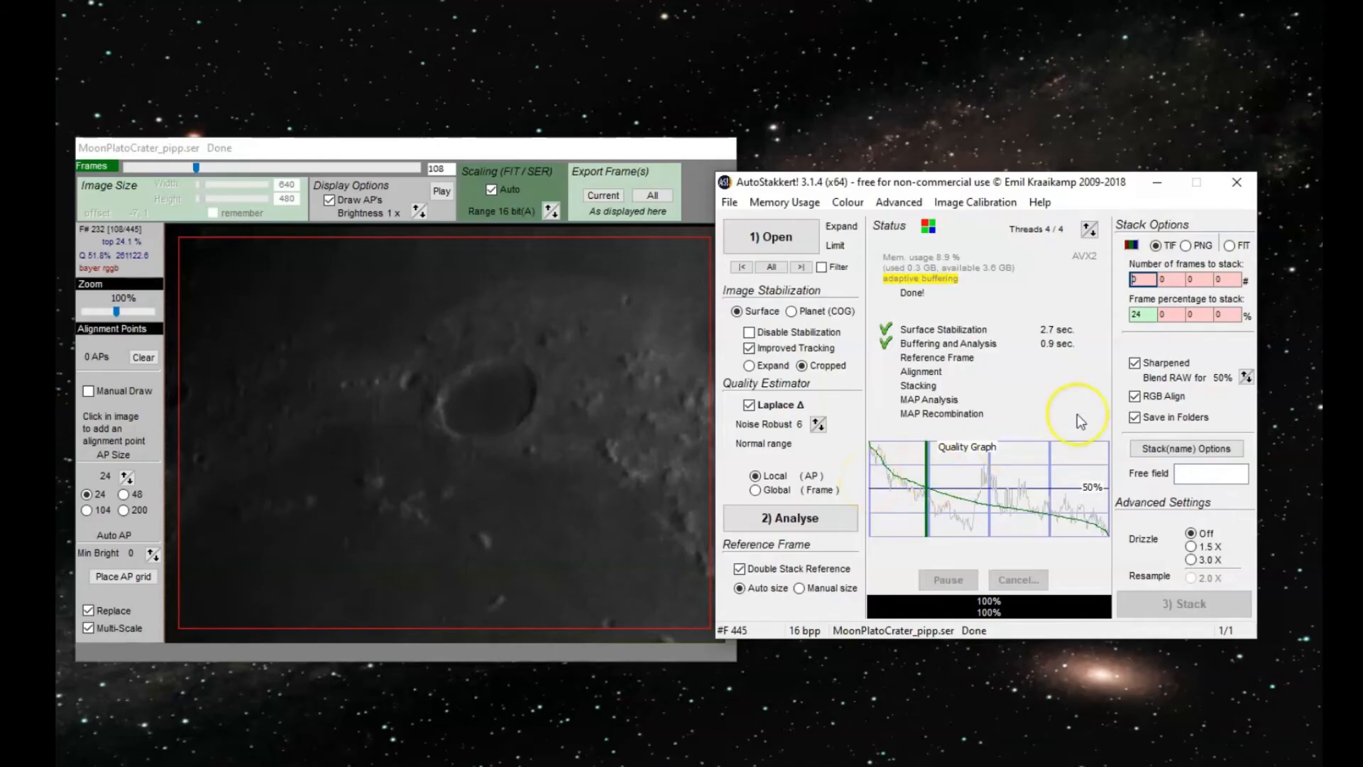
left_click(988, 490)
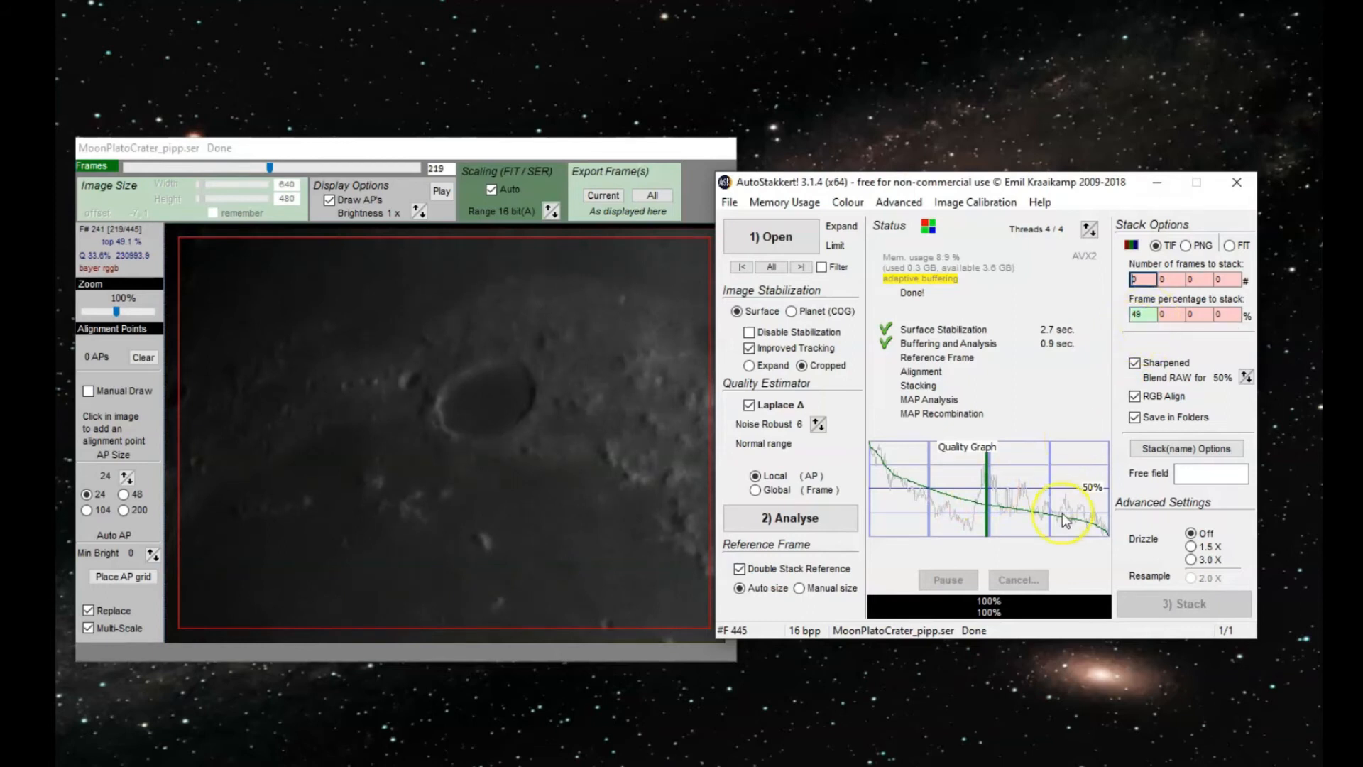
left_click(1048, 489)
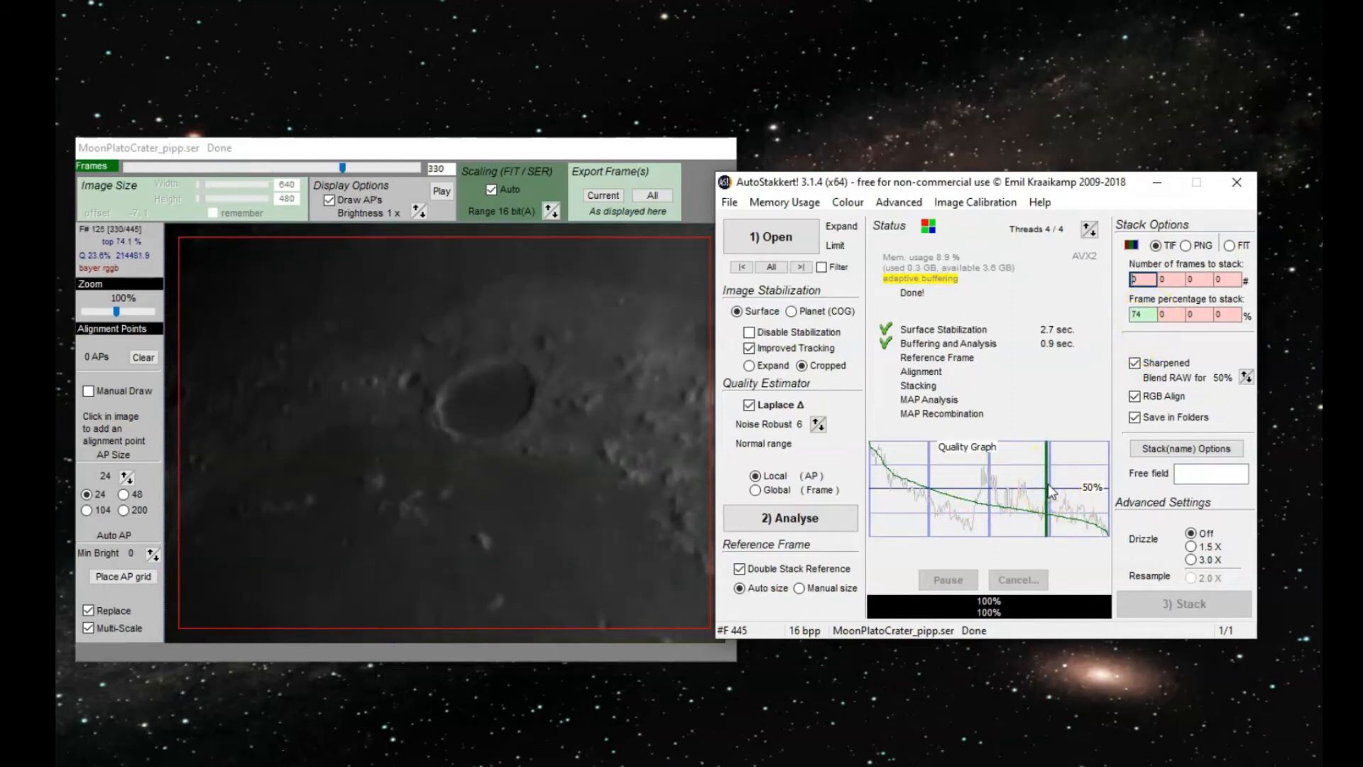
left_click(930, 489)
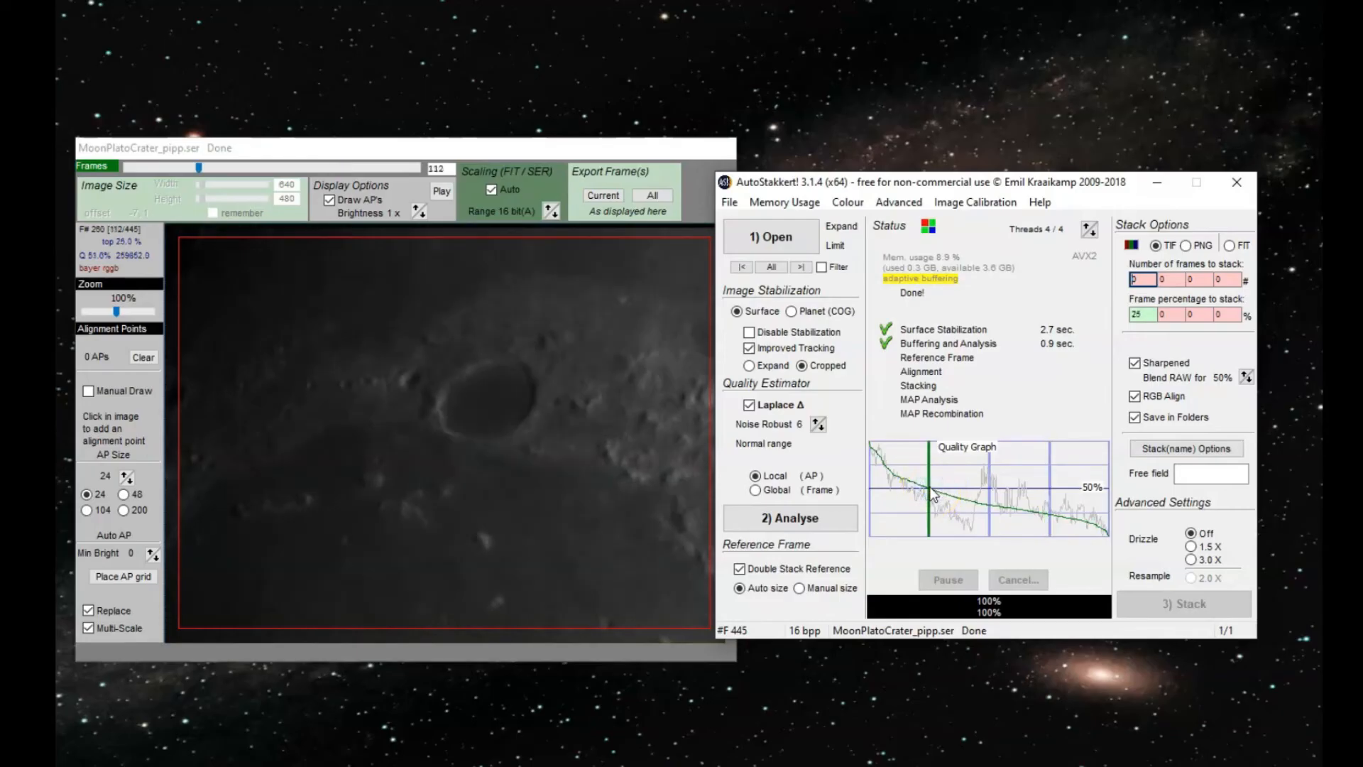
Set the remaining three frame percentages to stack to 15%, 10% and 5%
left_click(1171, 315)
double_click(1173, 315)
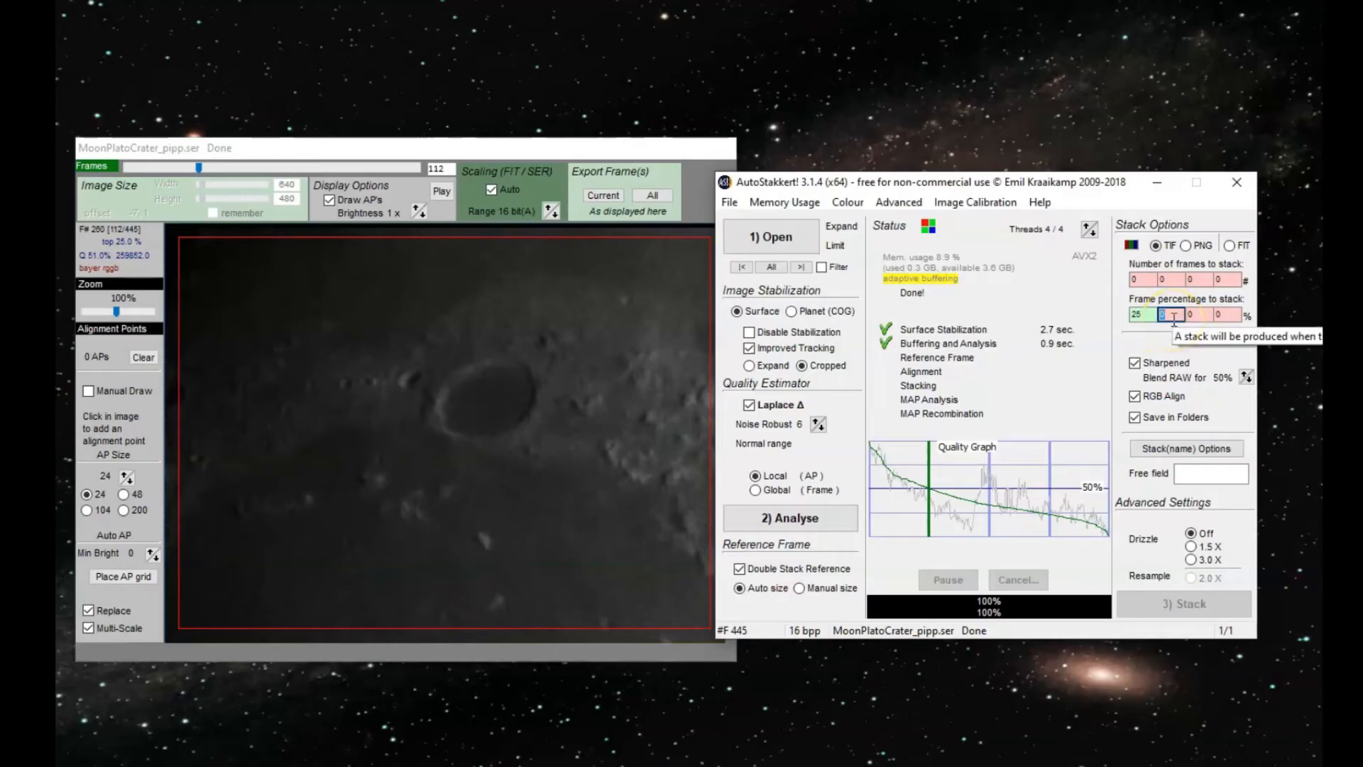
type("15")
left_click(1200, 313)
type("20")
key("Tab")
left_click(1200, 313)
double_click(1198, 313)
type("10")
left_click(1235, 314)
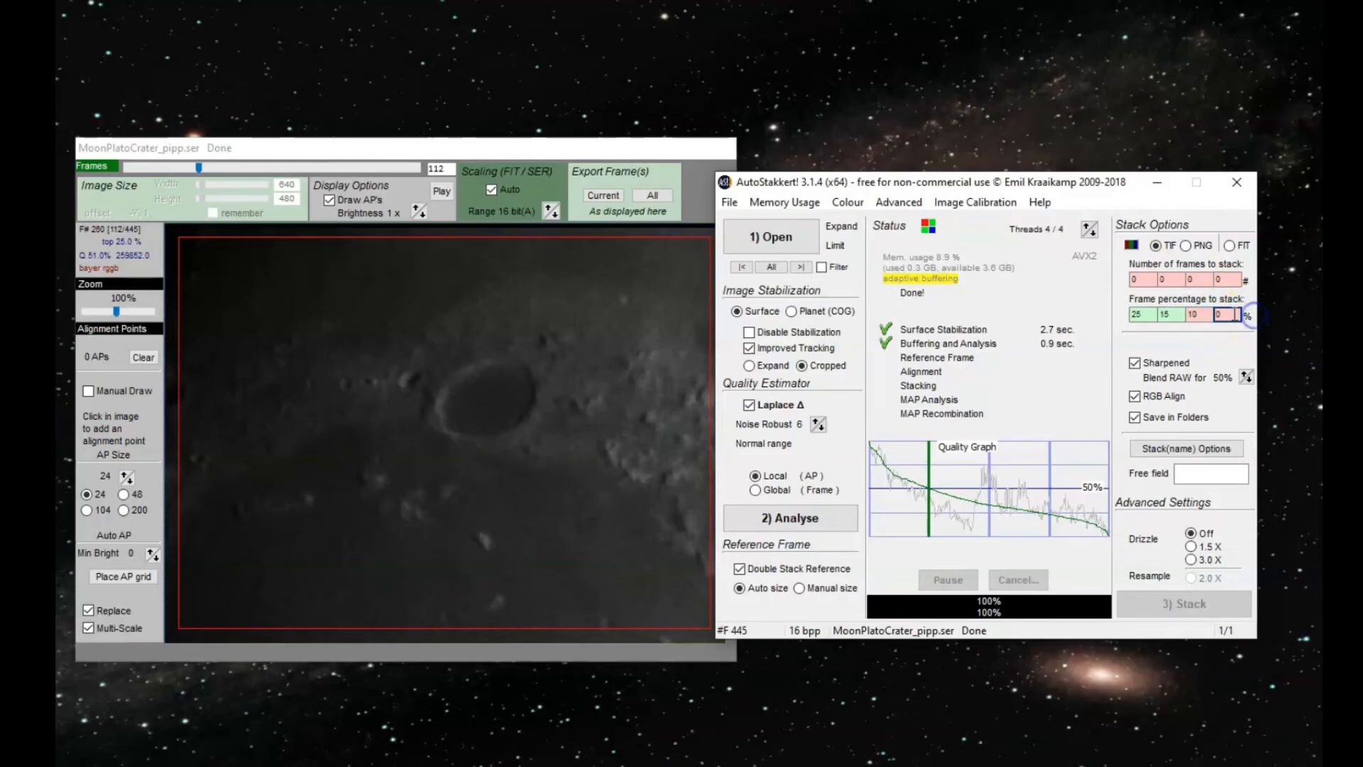
type("5")
left_click(1151, 314)
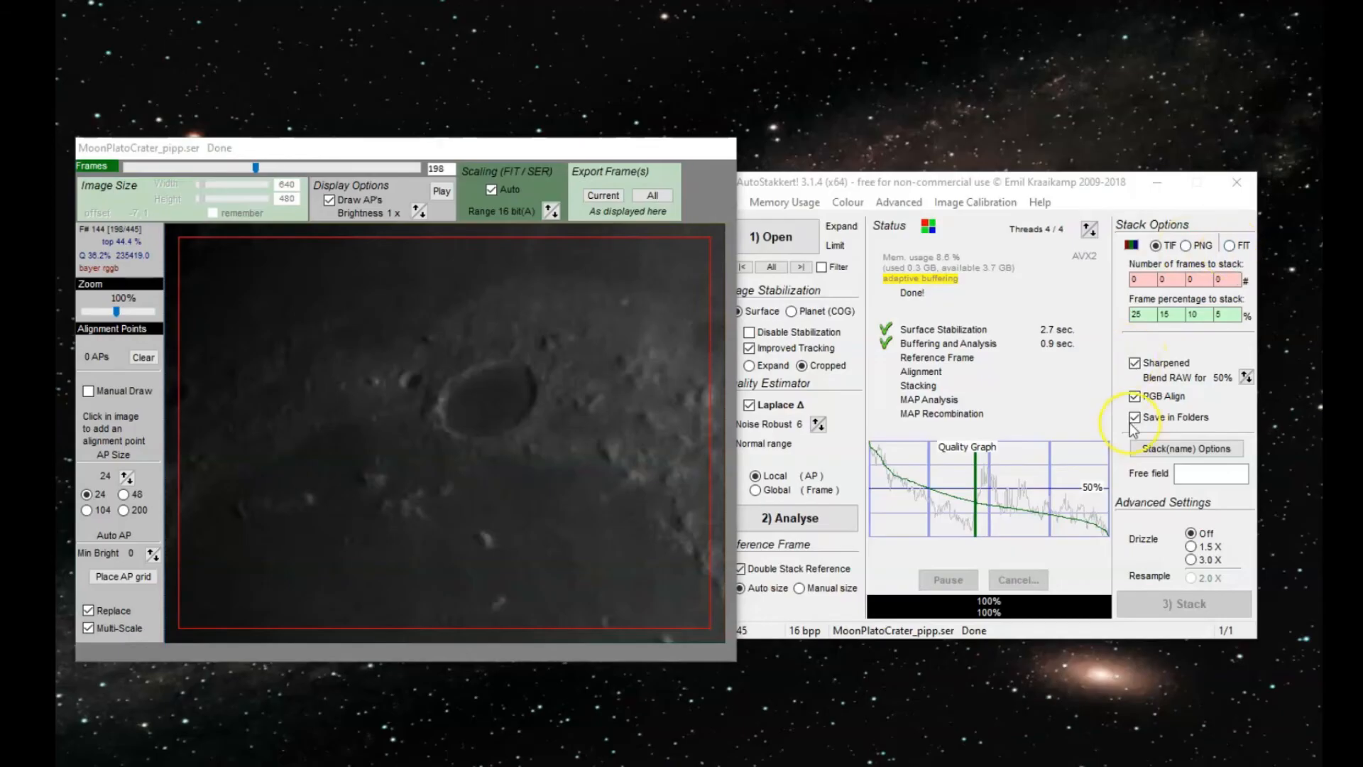
Try the Sharpened option off and on, and try other Blend RAW percentages before returning to 50%
left_click(1135, 364)
left_click(1134, 364)
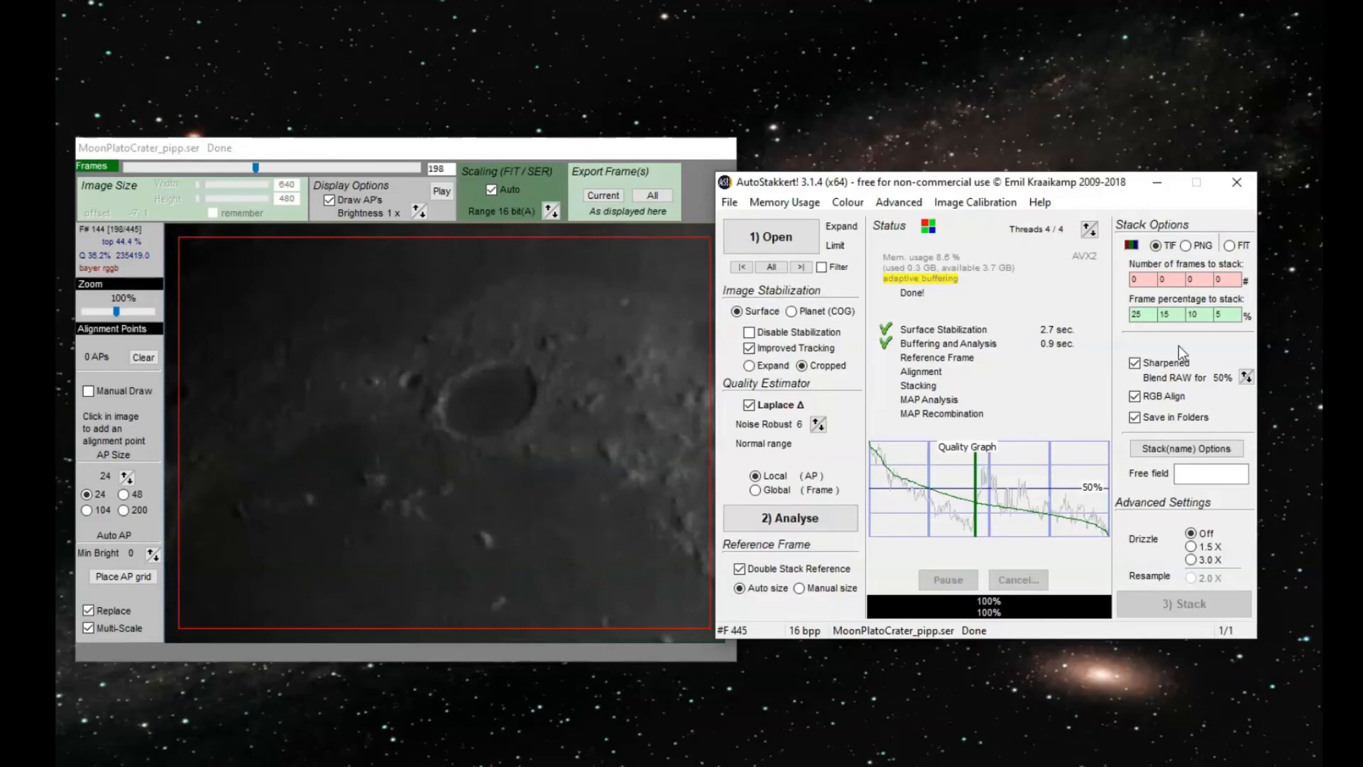
left_click(1244, 374)
left_click(1245, 375)
left_click(1245, 383)
left_click(1245, 382)
left_click(1244, 383)
left_click(1244, 379)
left_click(1245, 377)
left_click(1246, 377)
left_click(1249, 383)
left_click(1248, 382)
Enter Plato Crater as the free-field prefix for the stacked file names
left_click(1190, 475)
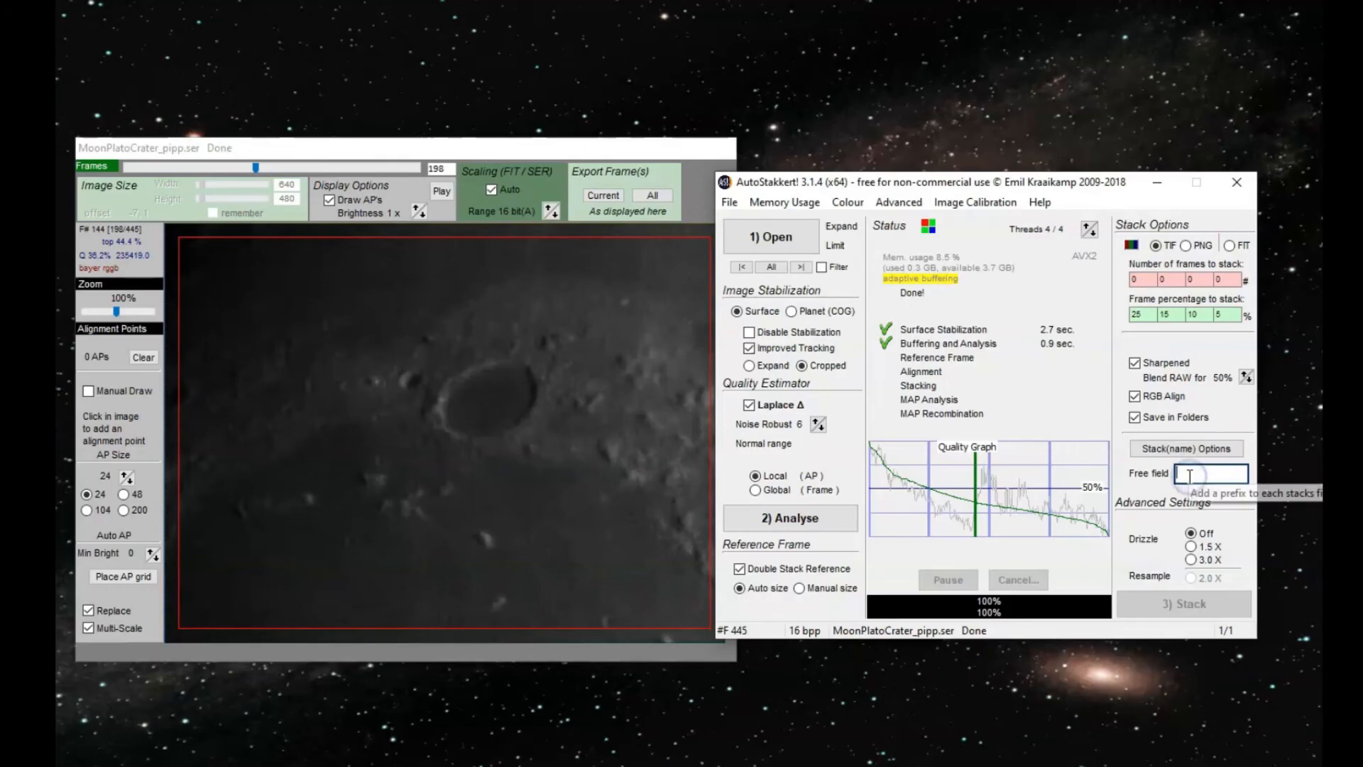
type("Plato")
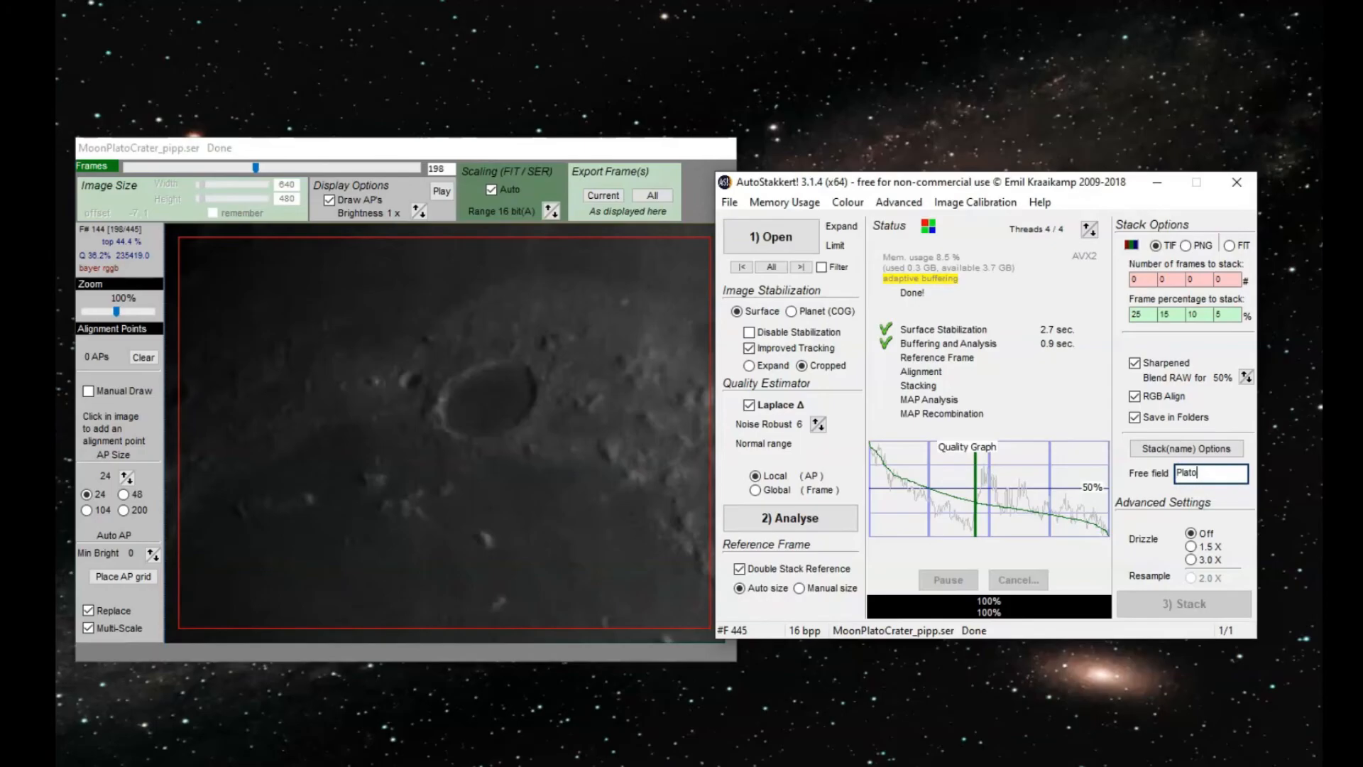
type(" Crater")
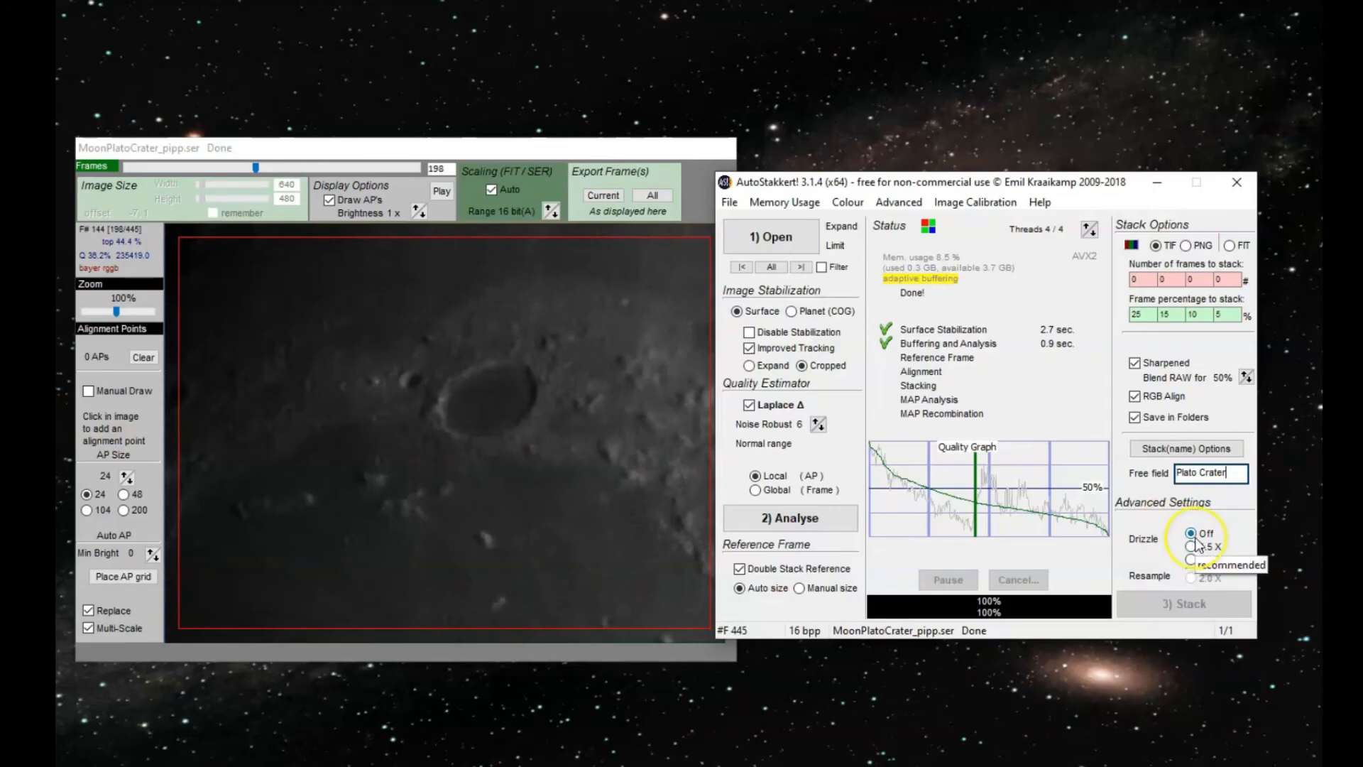
Try placing size-24 alignment points by hand around the crater and the surrounding terrain, and clear them all
left_click(562, 405)
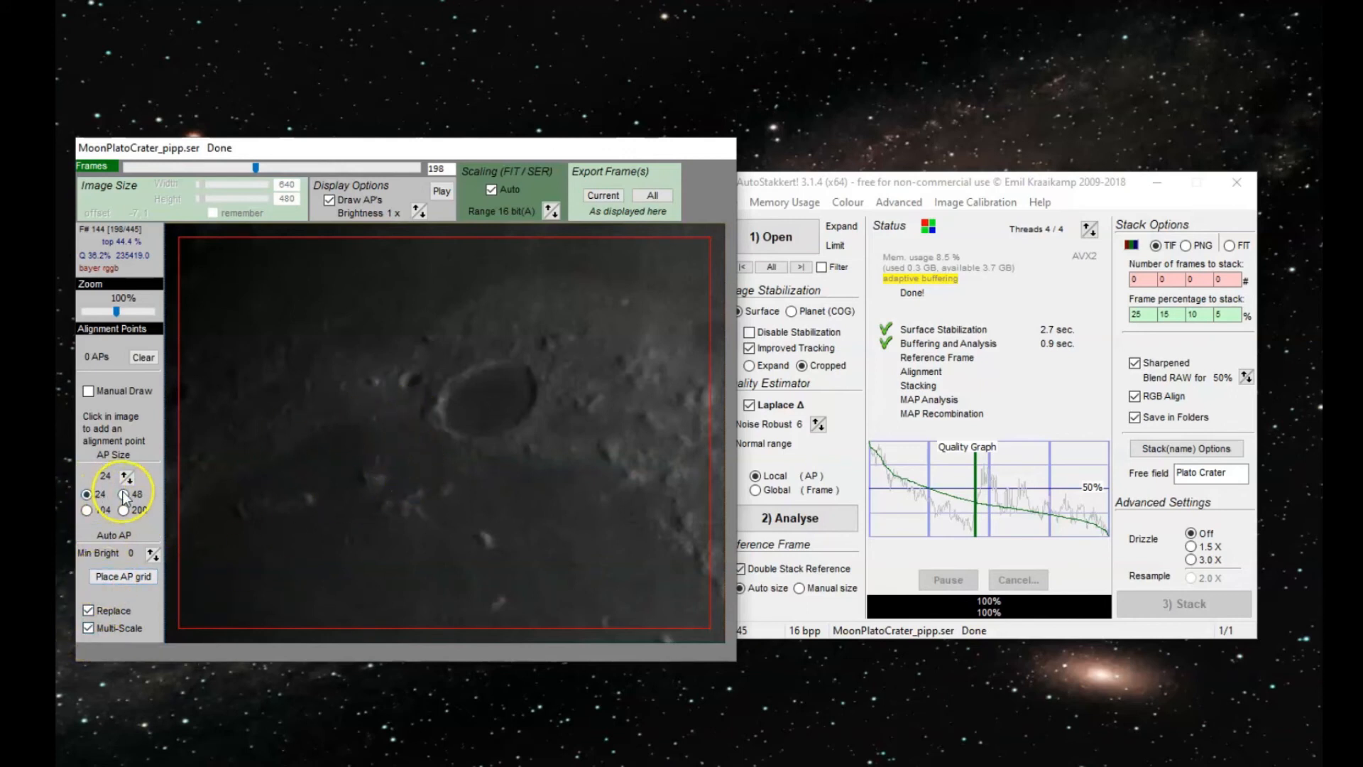
left_click(354, 373)
left_click(420, 393)
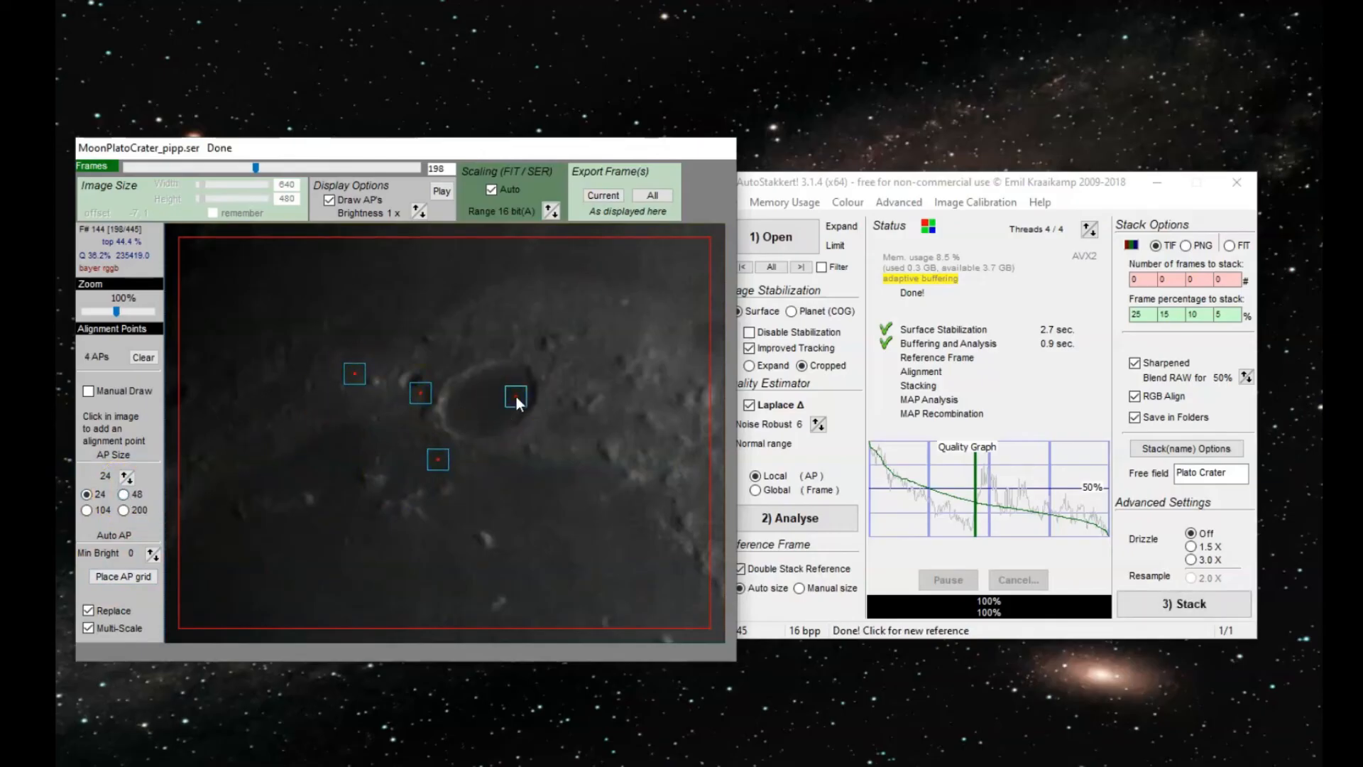
left_click(587, 352)
left_click(380, 321)
left_click(463, 316)
left_click(510, 394)
left_click(584, 352)
left_click(433, 464)
left_click(149, 357)
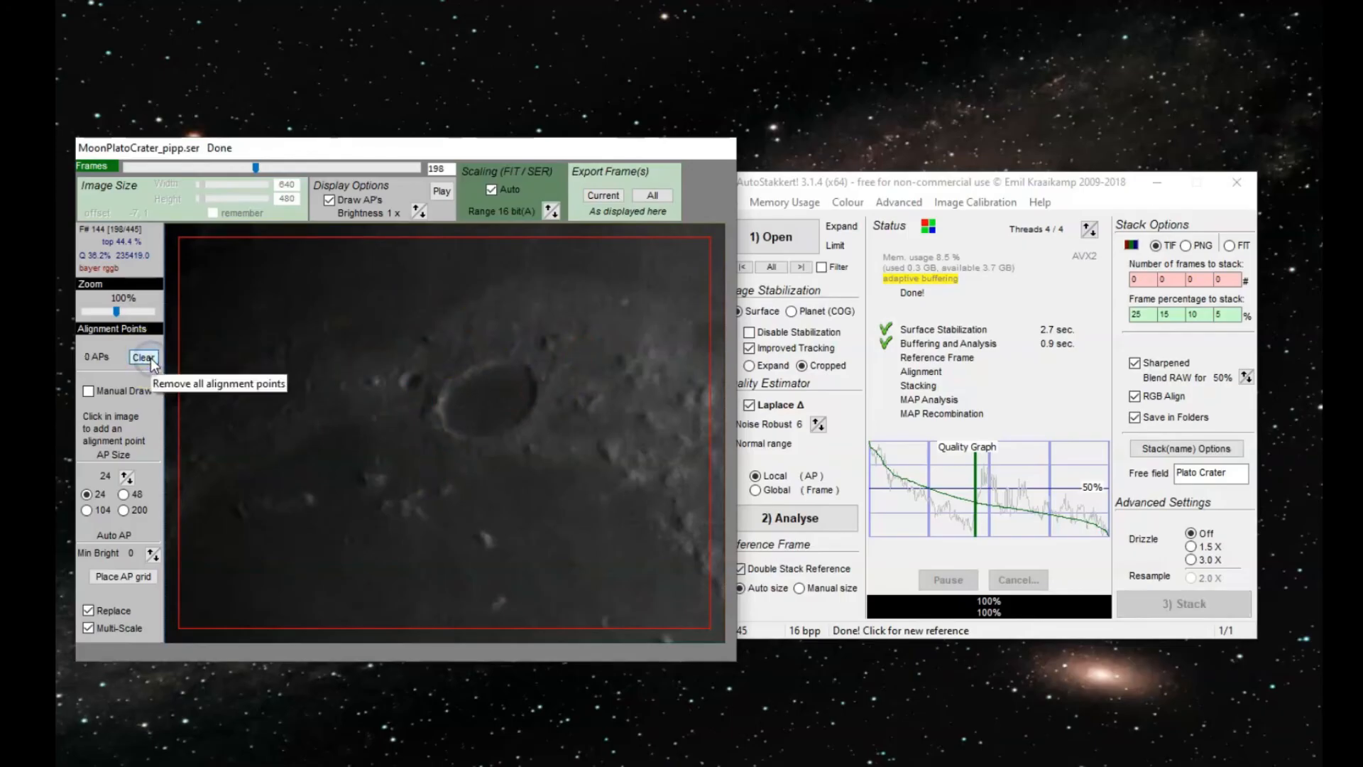
Try manual alignment points of sizes 48, 104, 200 and 24 on different lunar features and clear them all
left_click(122, 496)
left_click(305, 386)
left_click(431, 352)
left_click(89, 511)
left_click(373, 496)
left_click(611, 445)
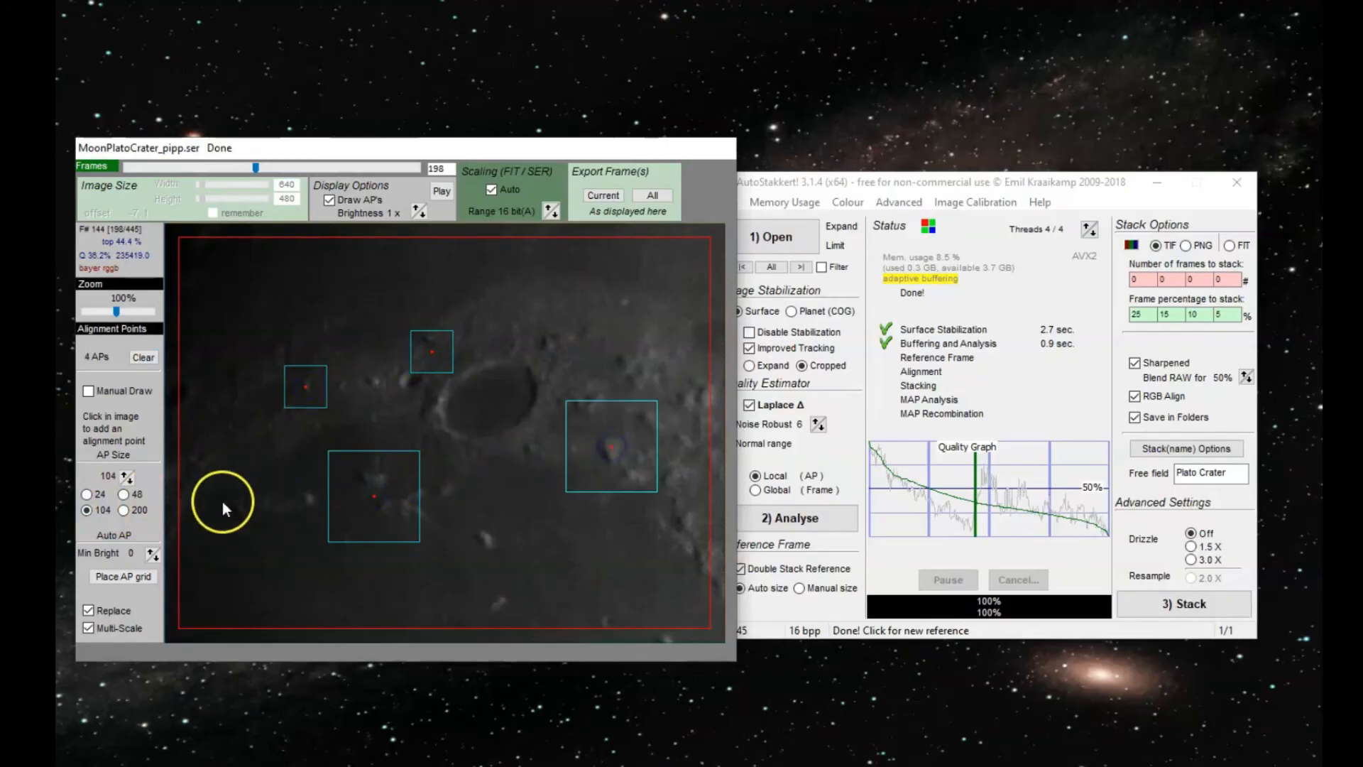
left_click(124, 510)
left_click(478, 399)
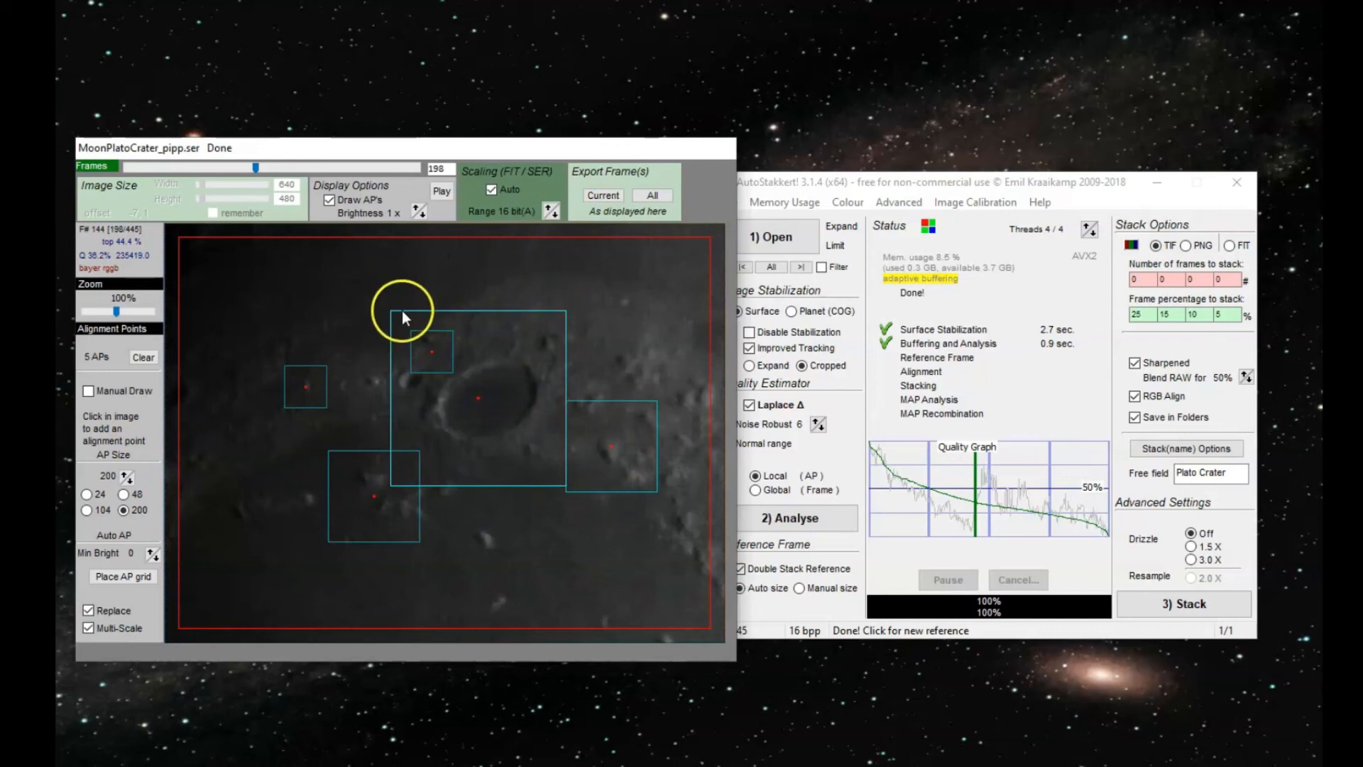
left_click(86, 494)
left_click(487, 539)
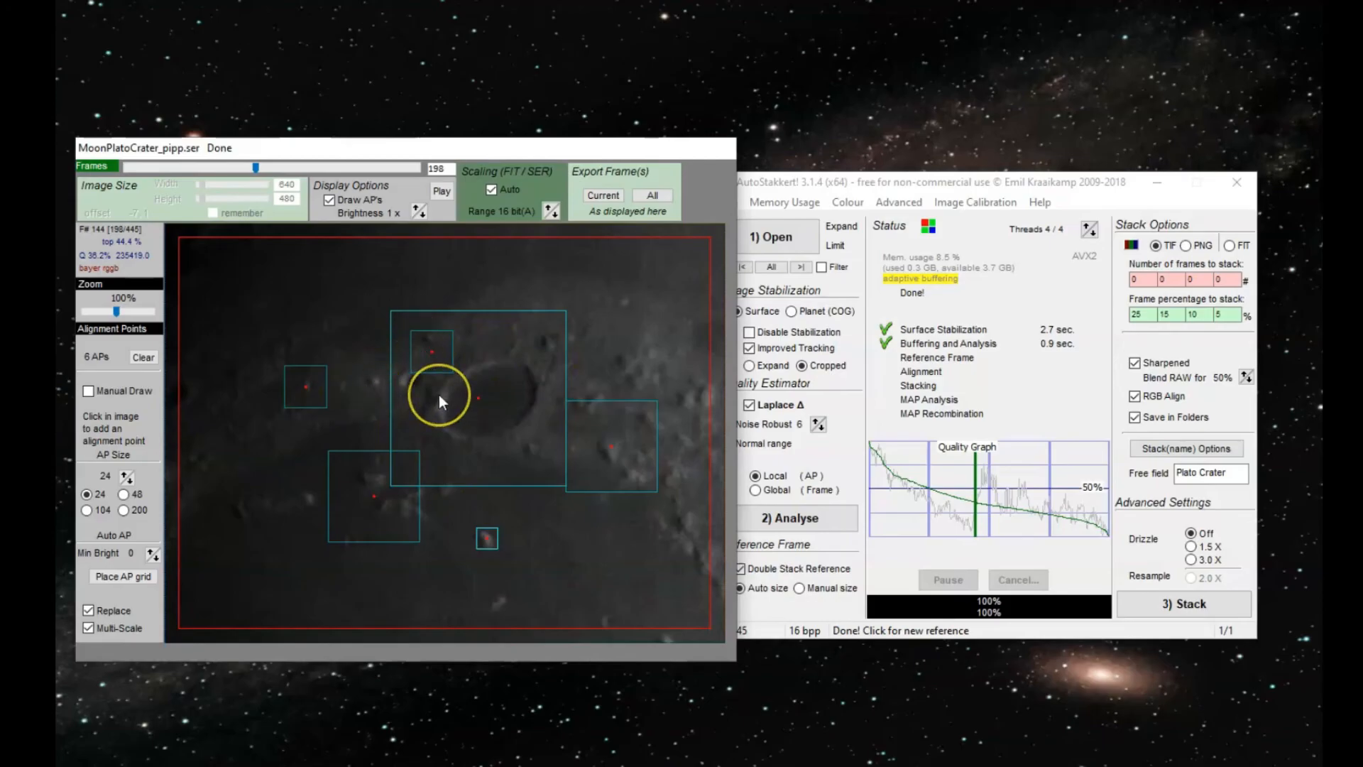
left_click(147, 359)
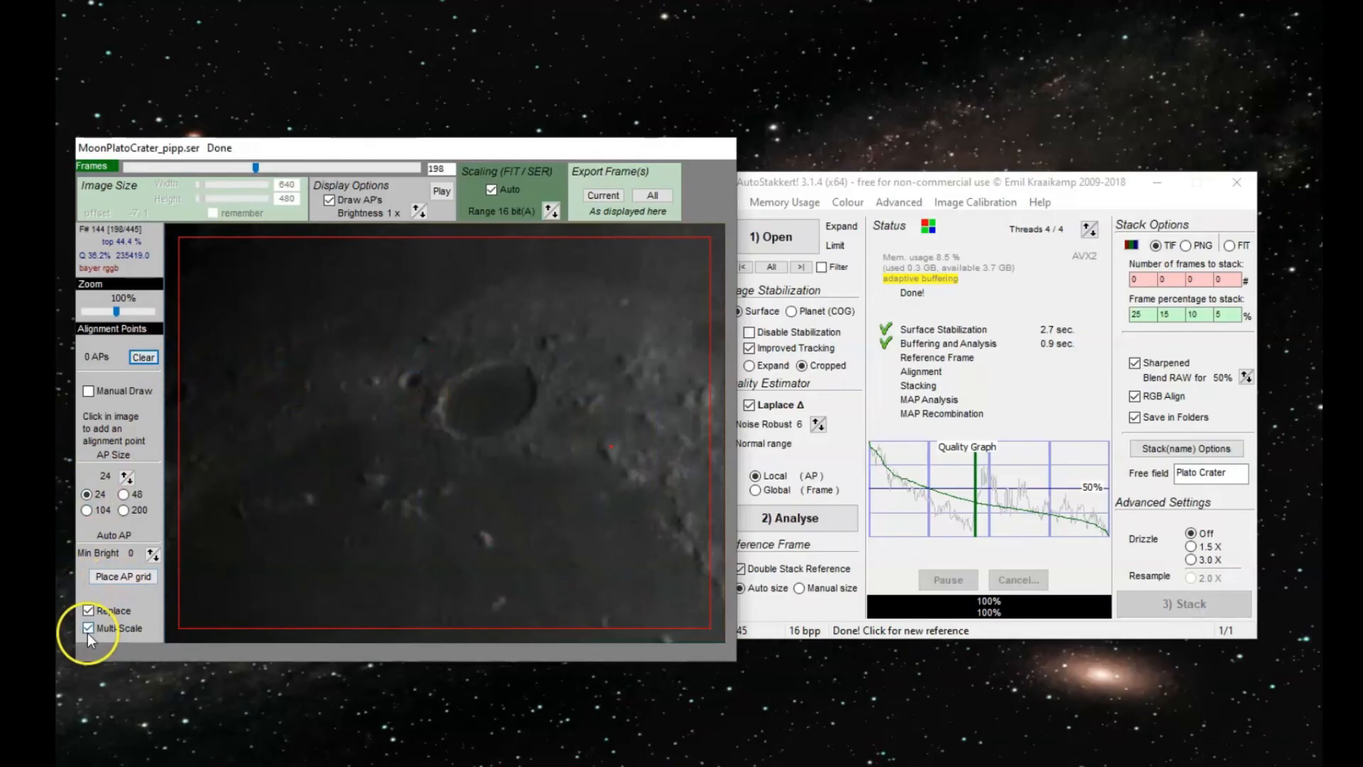
Place an automatic grid of size-24, multi-scale alignment points over the image and stack the frames
left_click(129, 575)
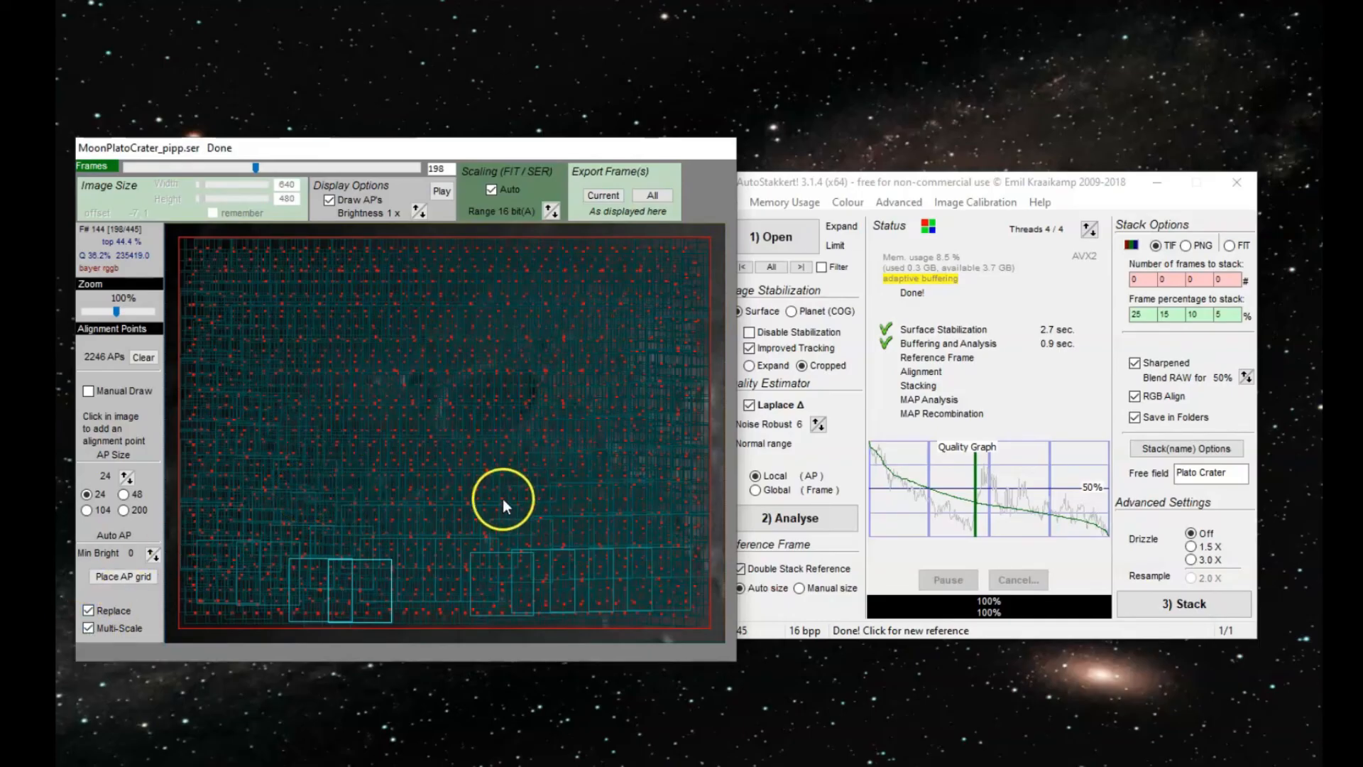
left_click(1220, 605)
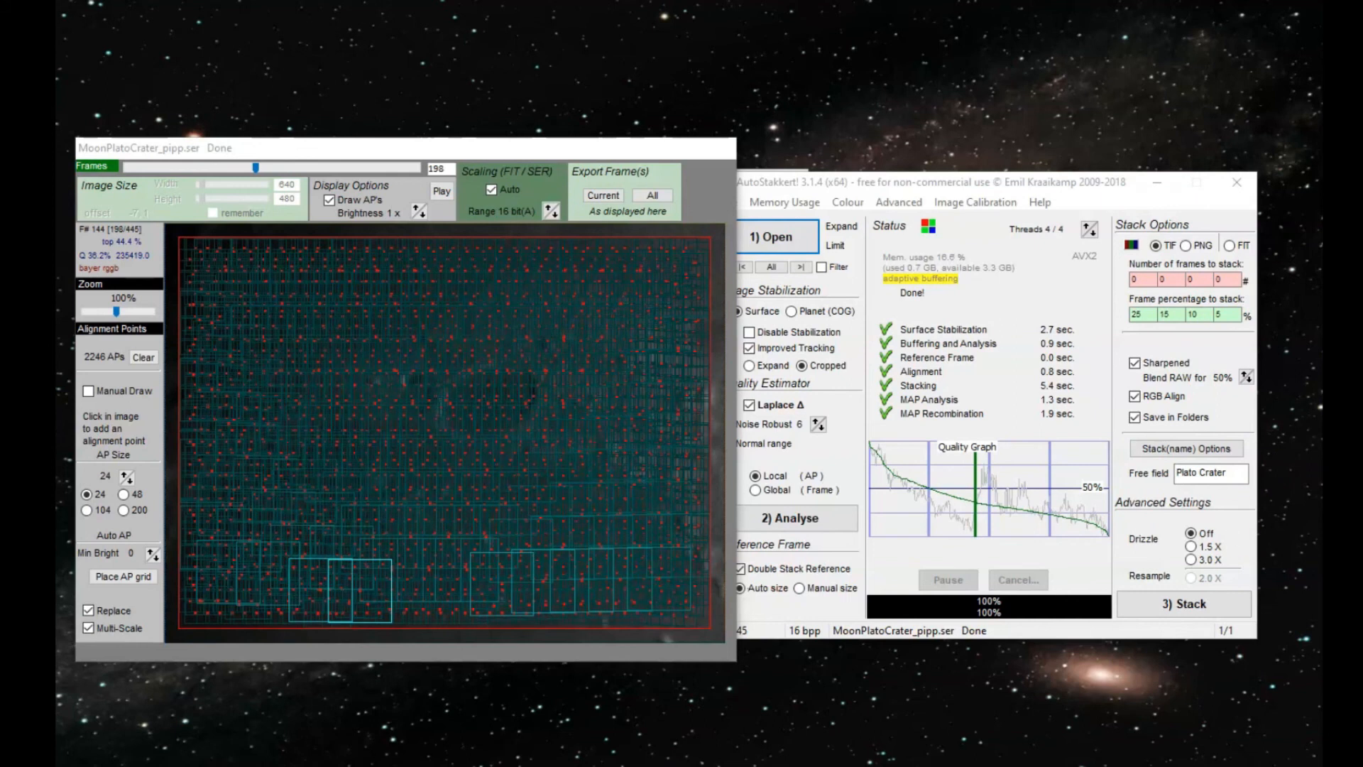
Switch to File Explorer, check the Moon folder's output folders against the chosen frame percentages, and open AS_P5
key("alt+Tab")
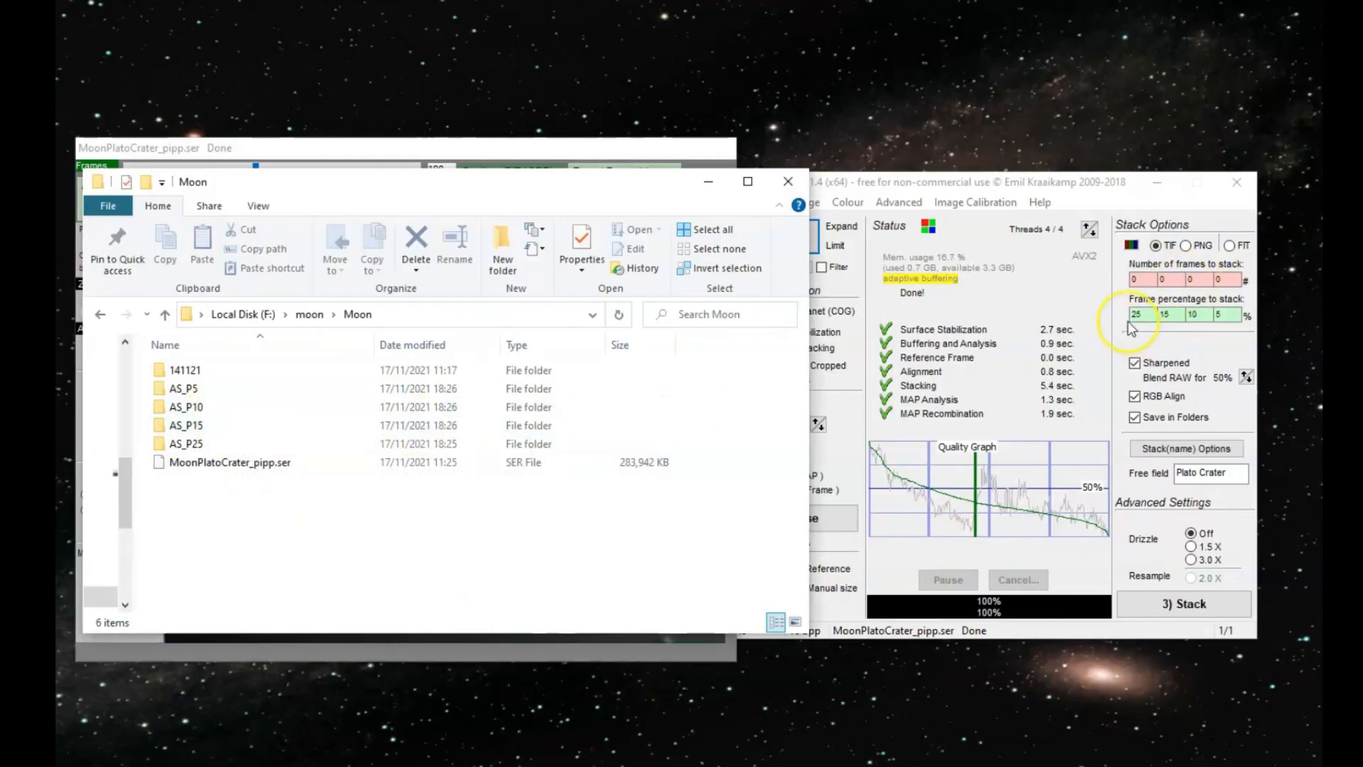
left_click(1233, 315)
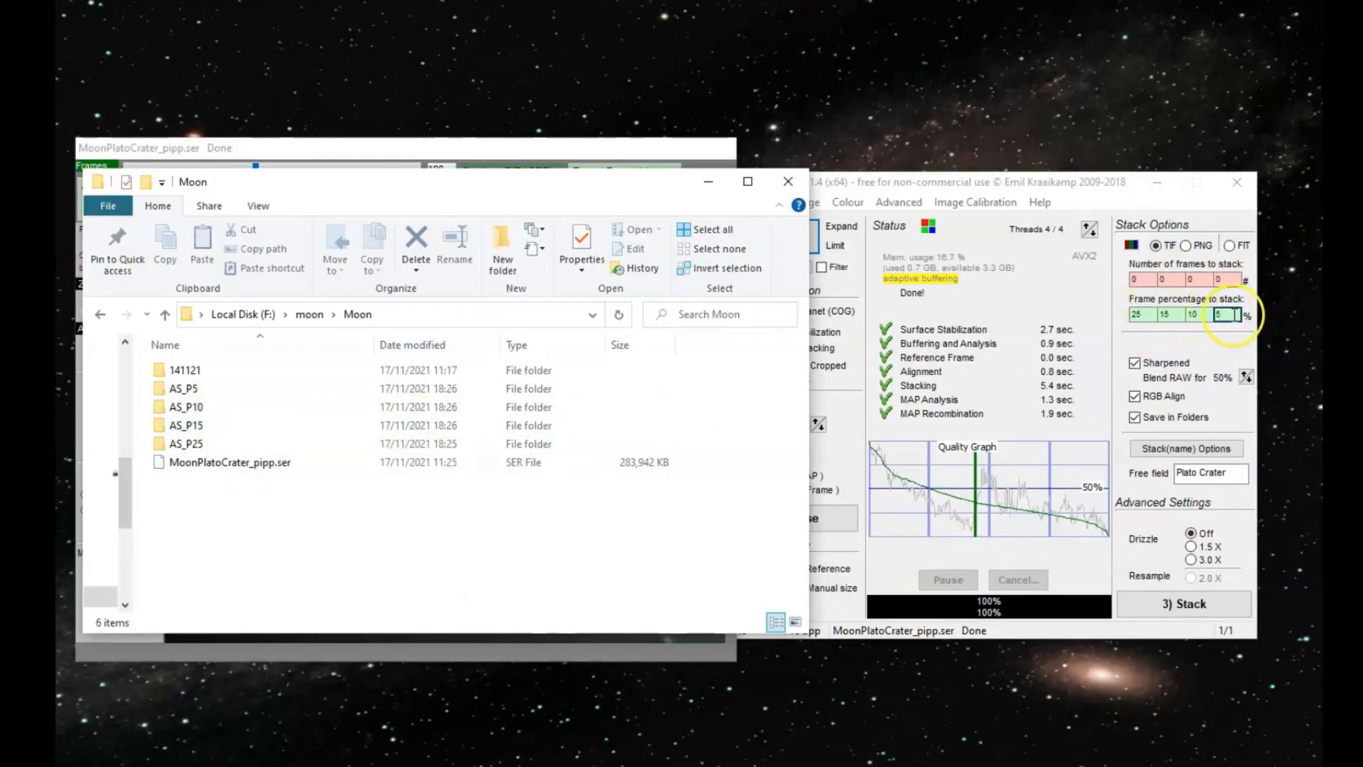
left_click(1156, 316)
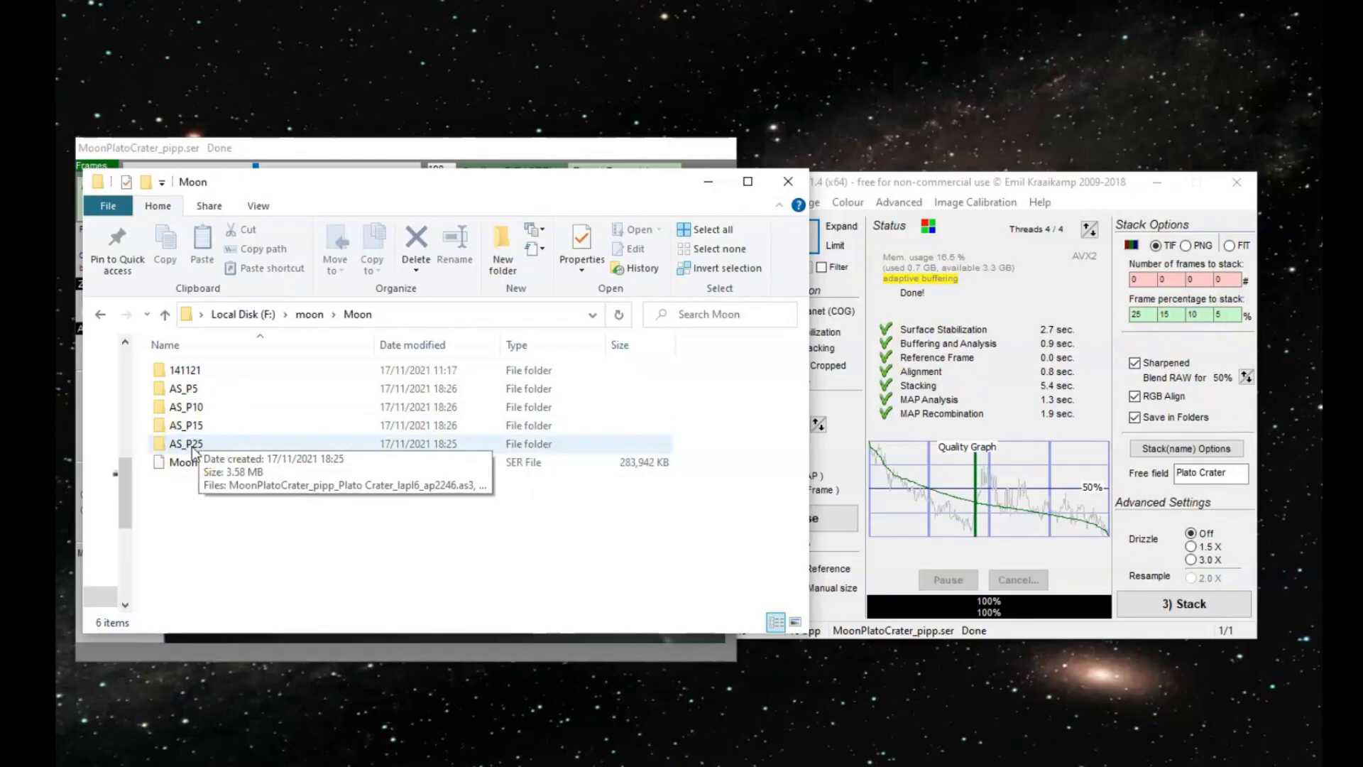
left_click(188, 391)
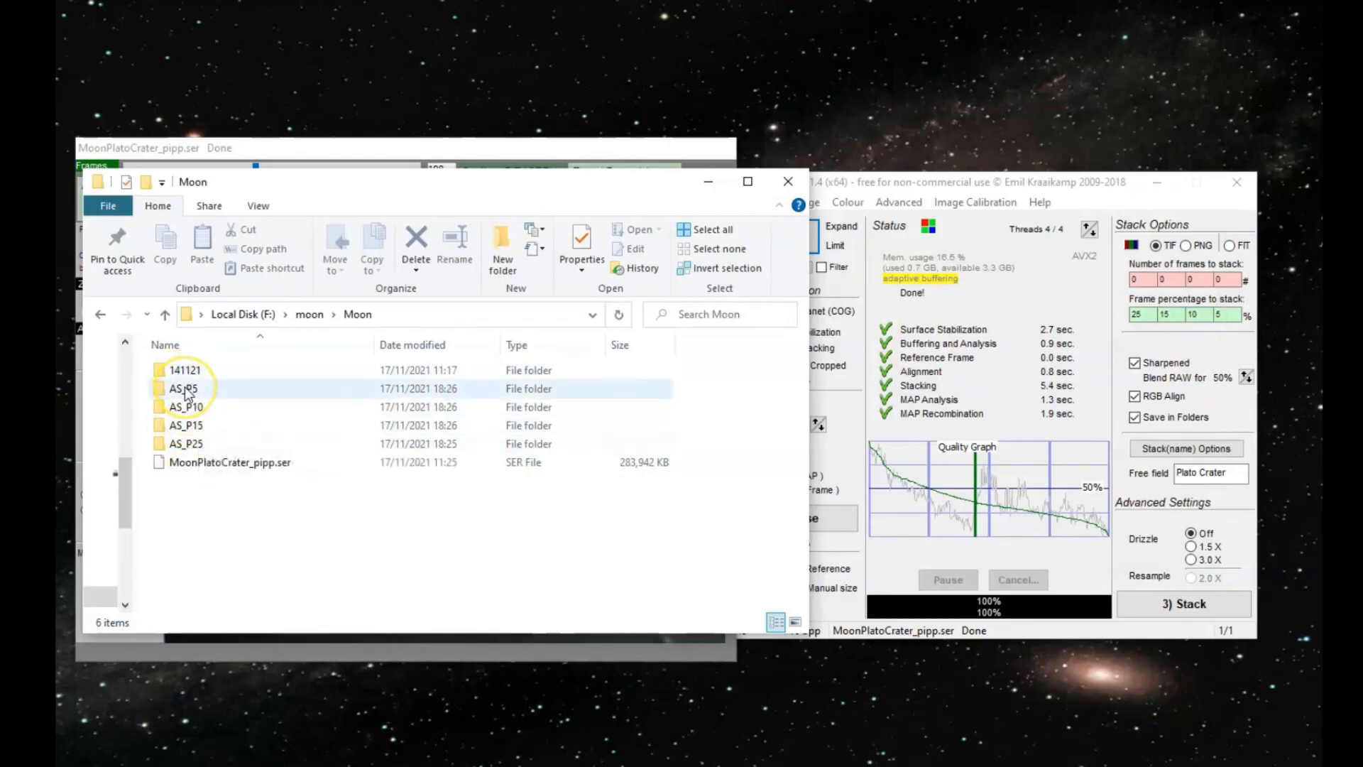
double_click(188, 393)
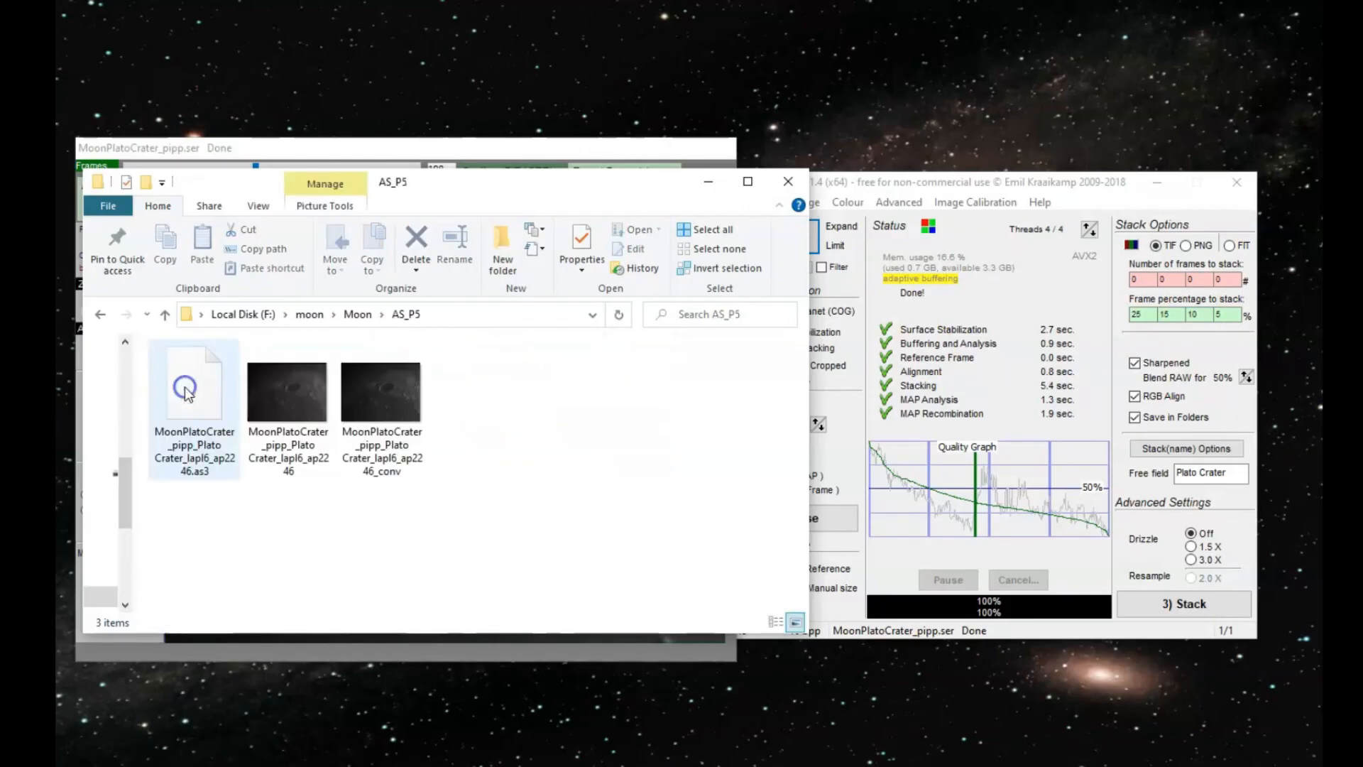
Check the AS_P5 file names against the free-field prefix and identify the plain and the sharpened _conv stack
left_click(1188, 481)
left_click_drag(1188, 480, 1233, 475)
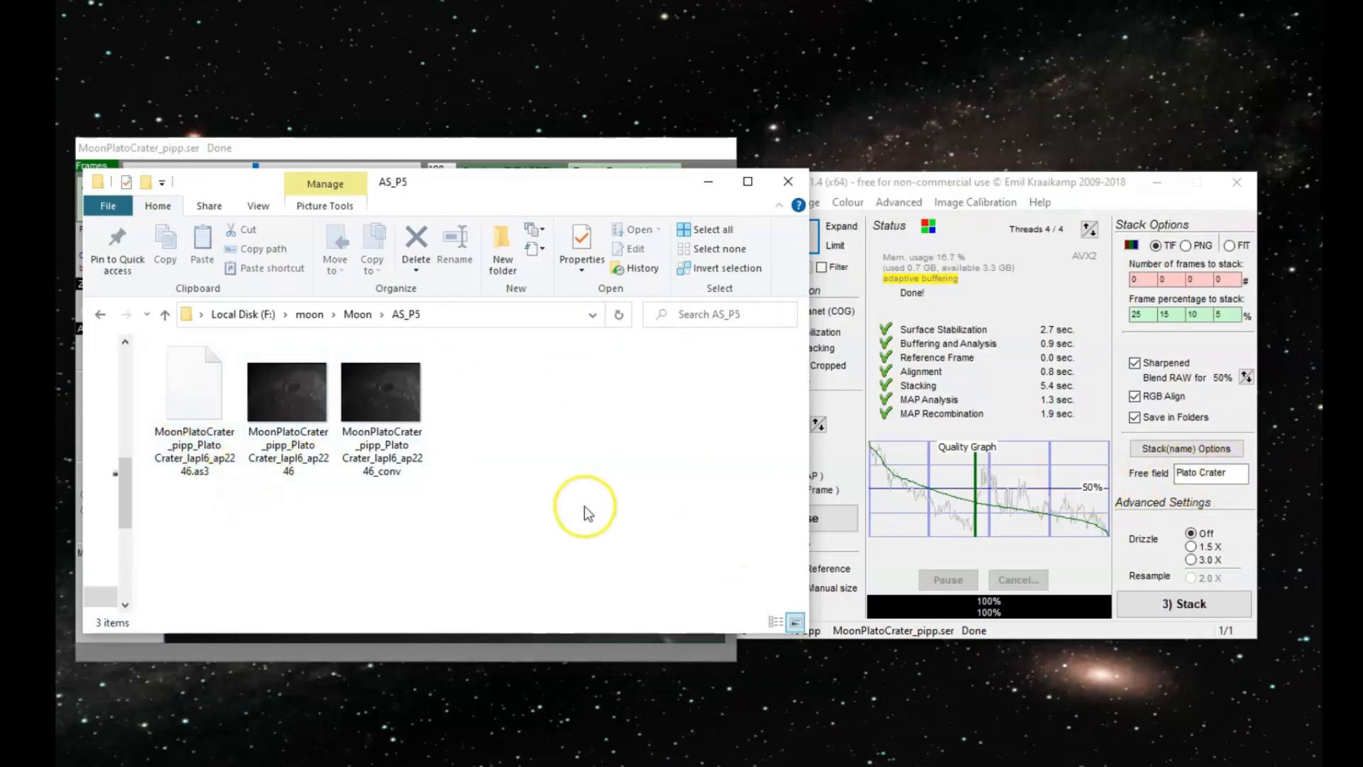
left_click(381, 394)
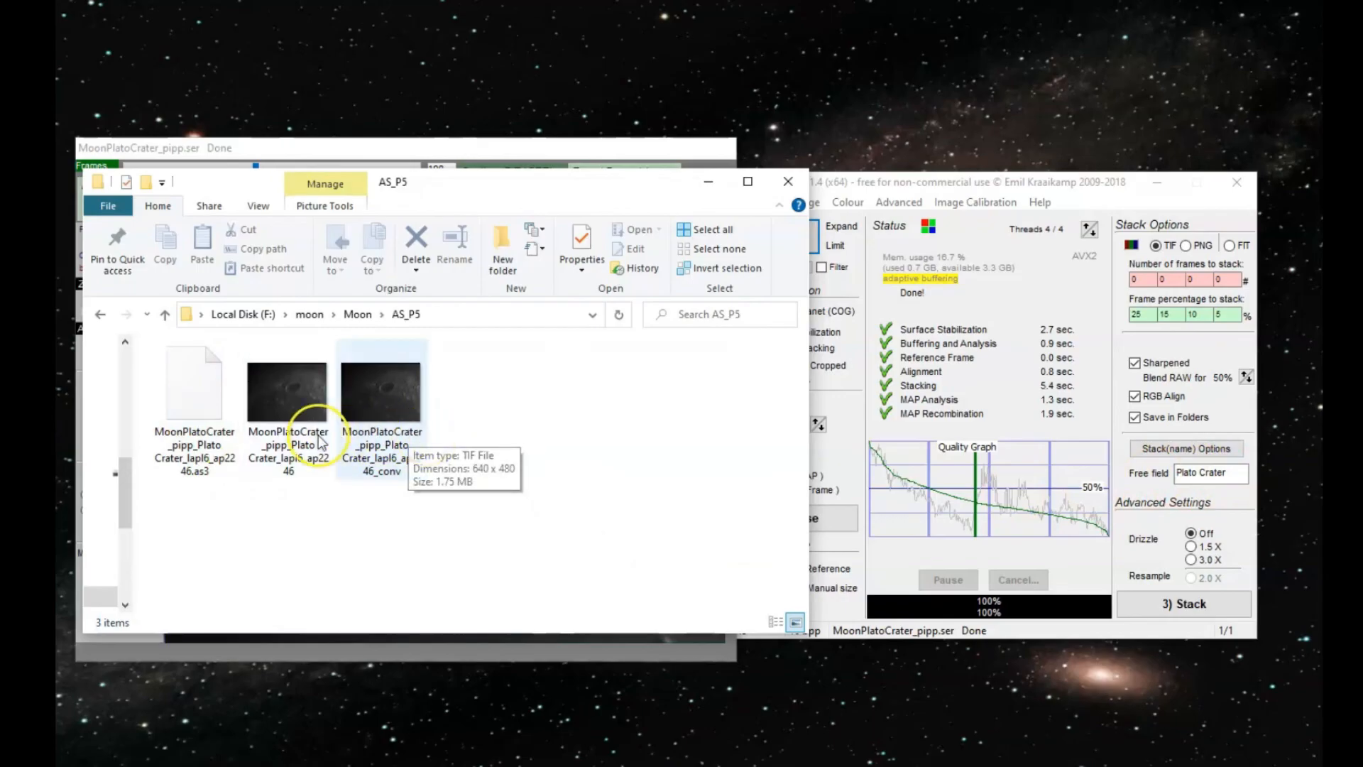
left_click(455, 526)
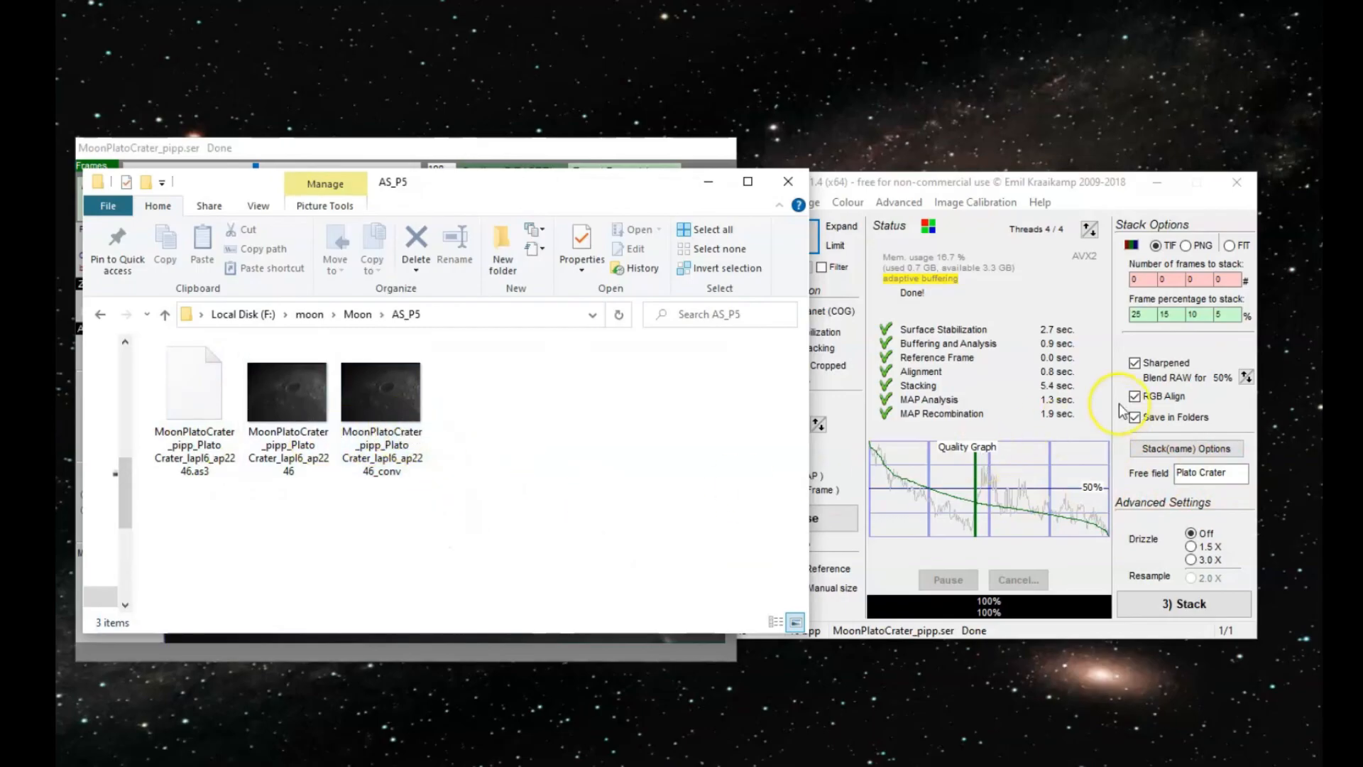
left_click(389, 399)
left_click(248, 396)
left_click(381, 394)
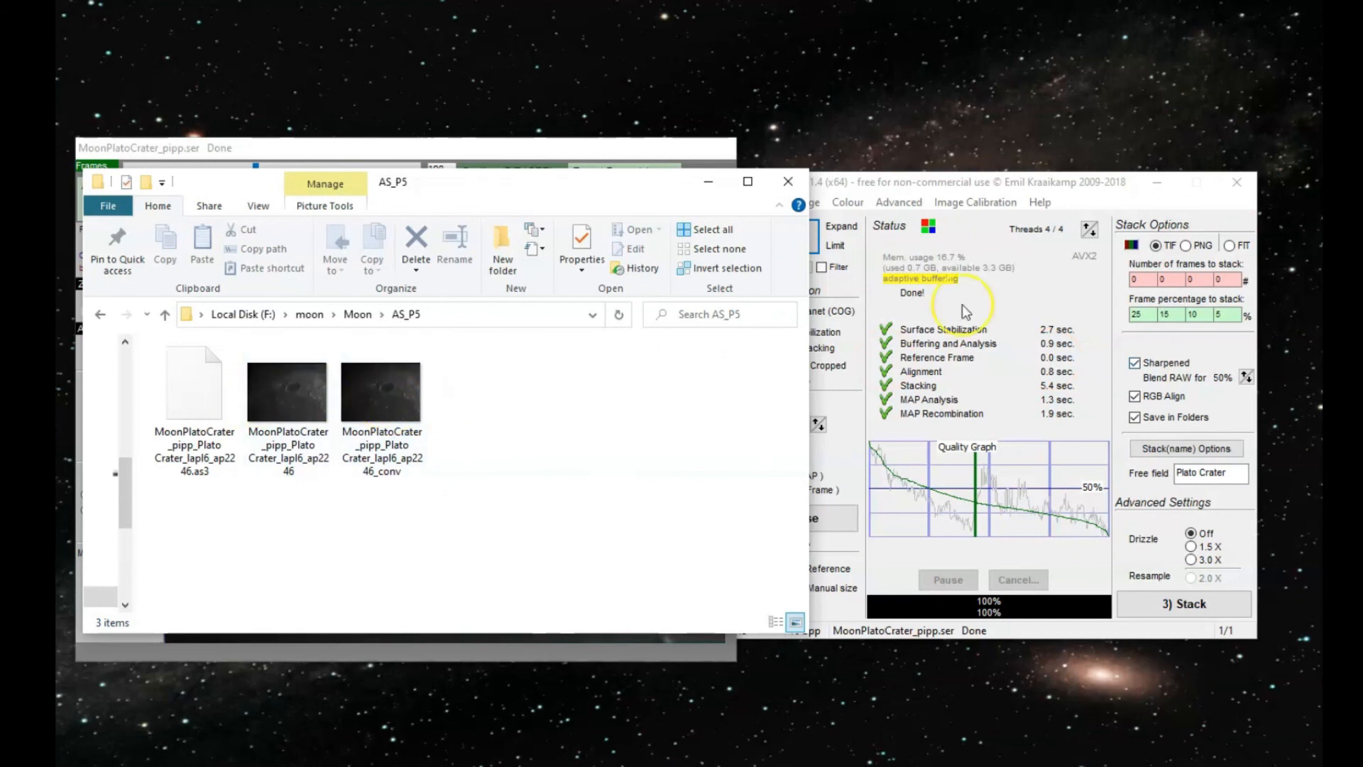
View the unsharpened 5% stack full size and compare it with the sharpened _conv version
left_click(262, 398)
left_click(291, 390)
double_click(291, 389)
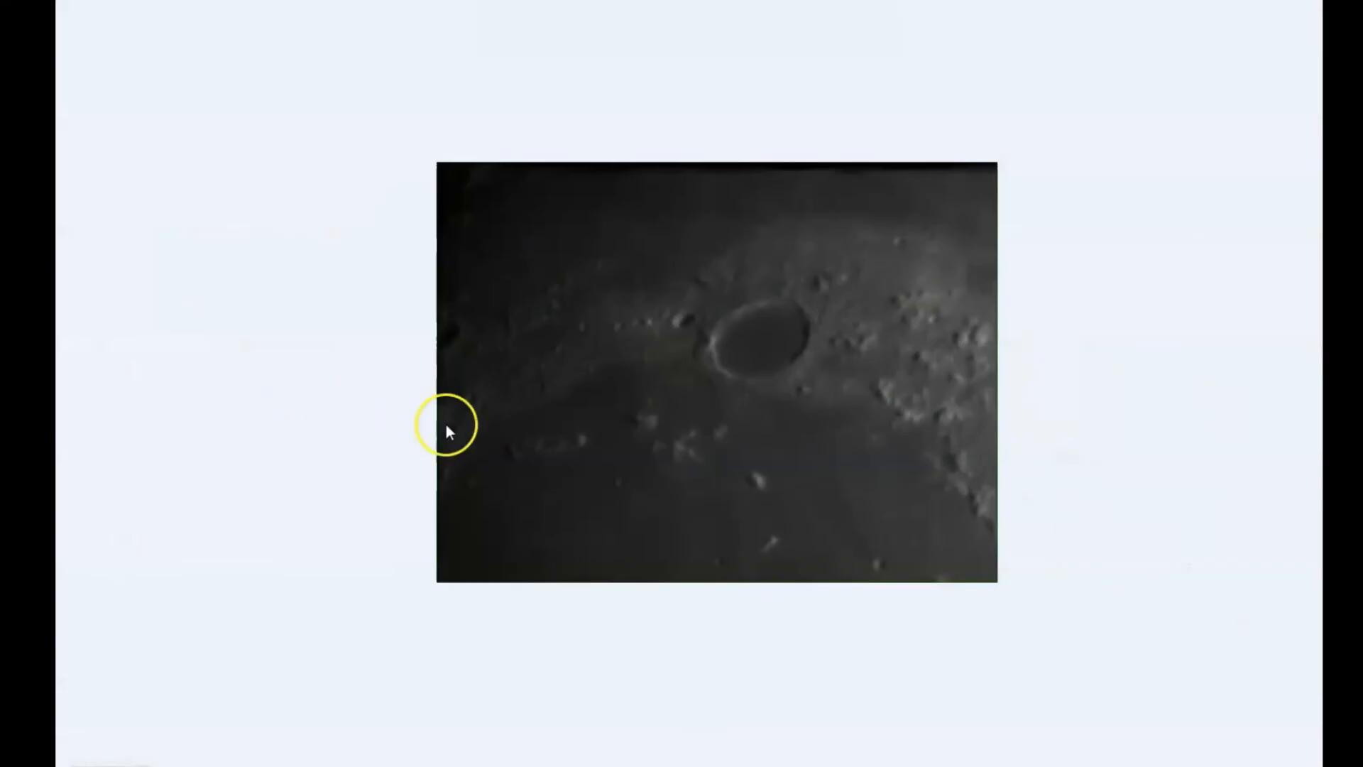
key("Right")
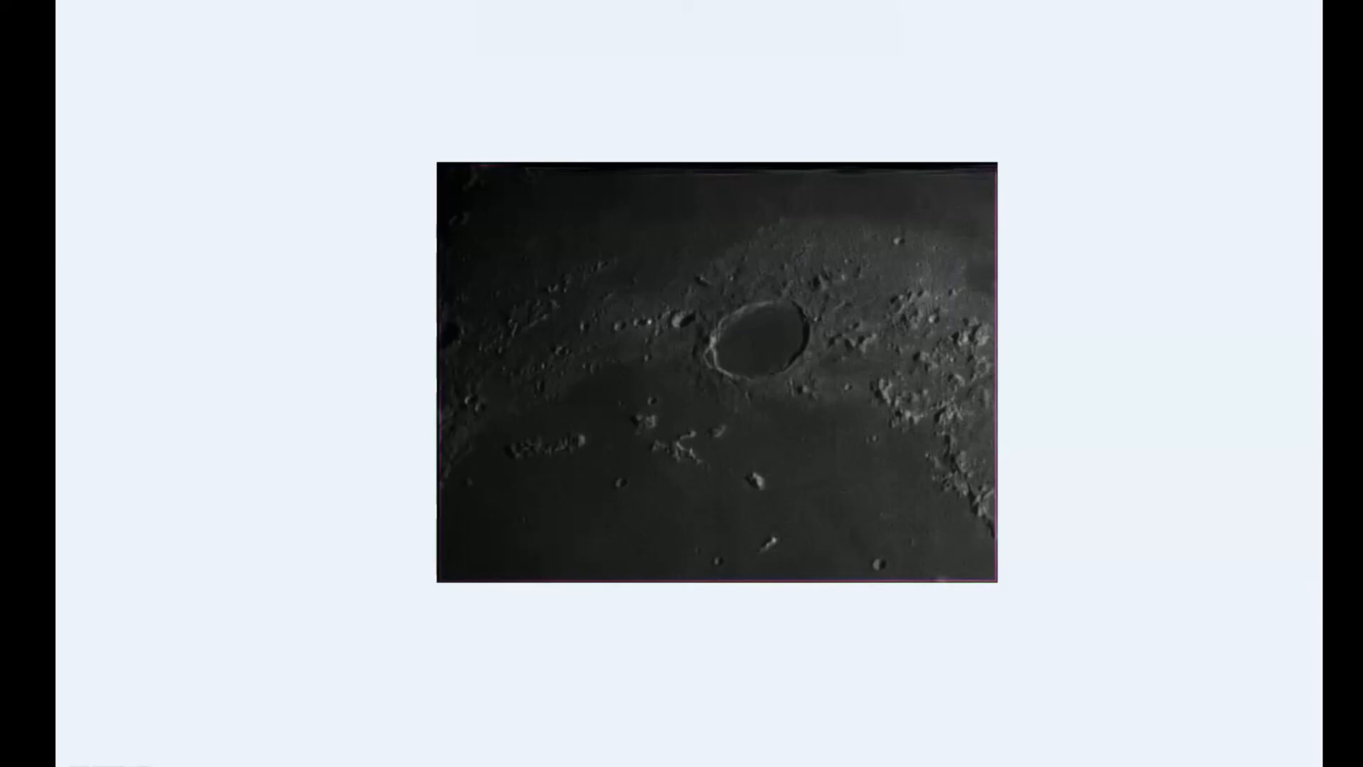
Return to the Moon folder, open AS_P25 and compare its unsharpened stack with the sharpened version
key("alt+Tab")
key("alt+Tab")
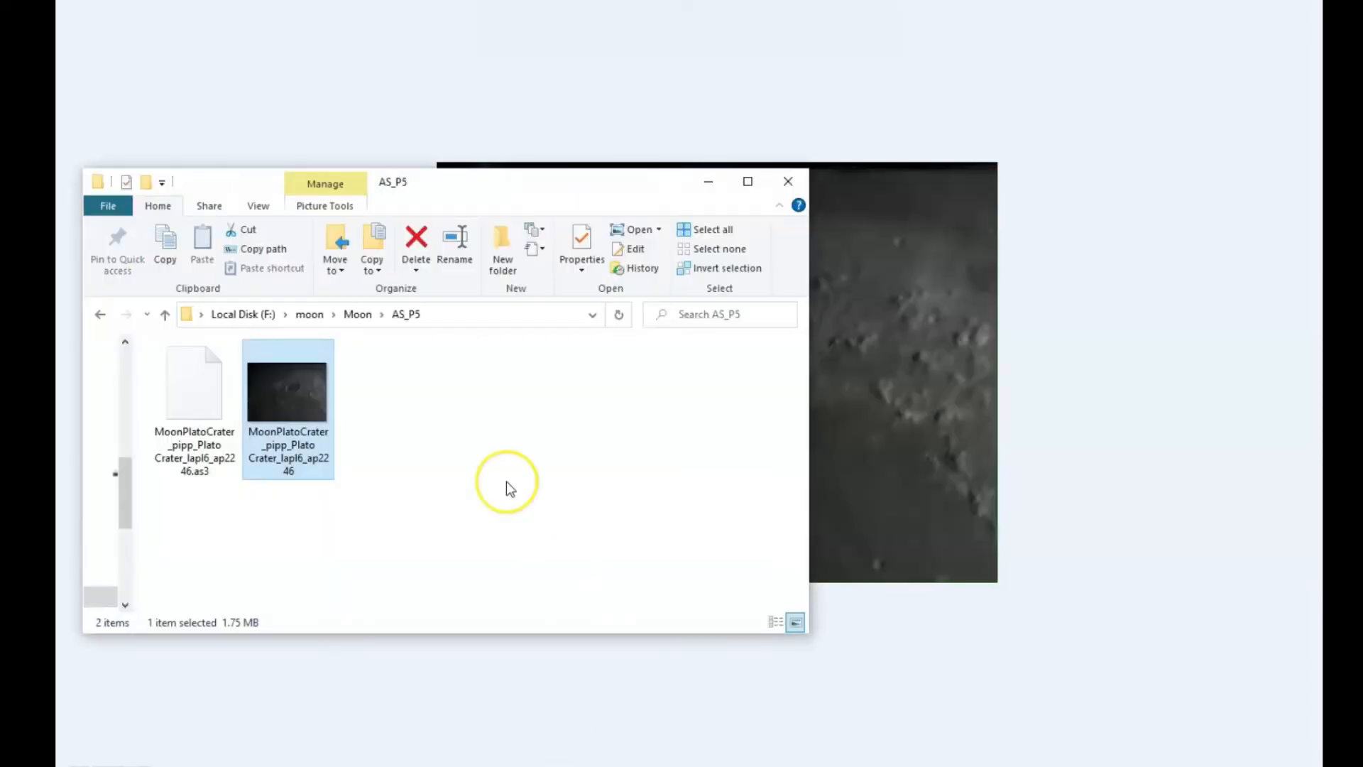
left_click(358, 314)
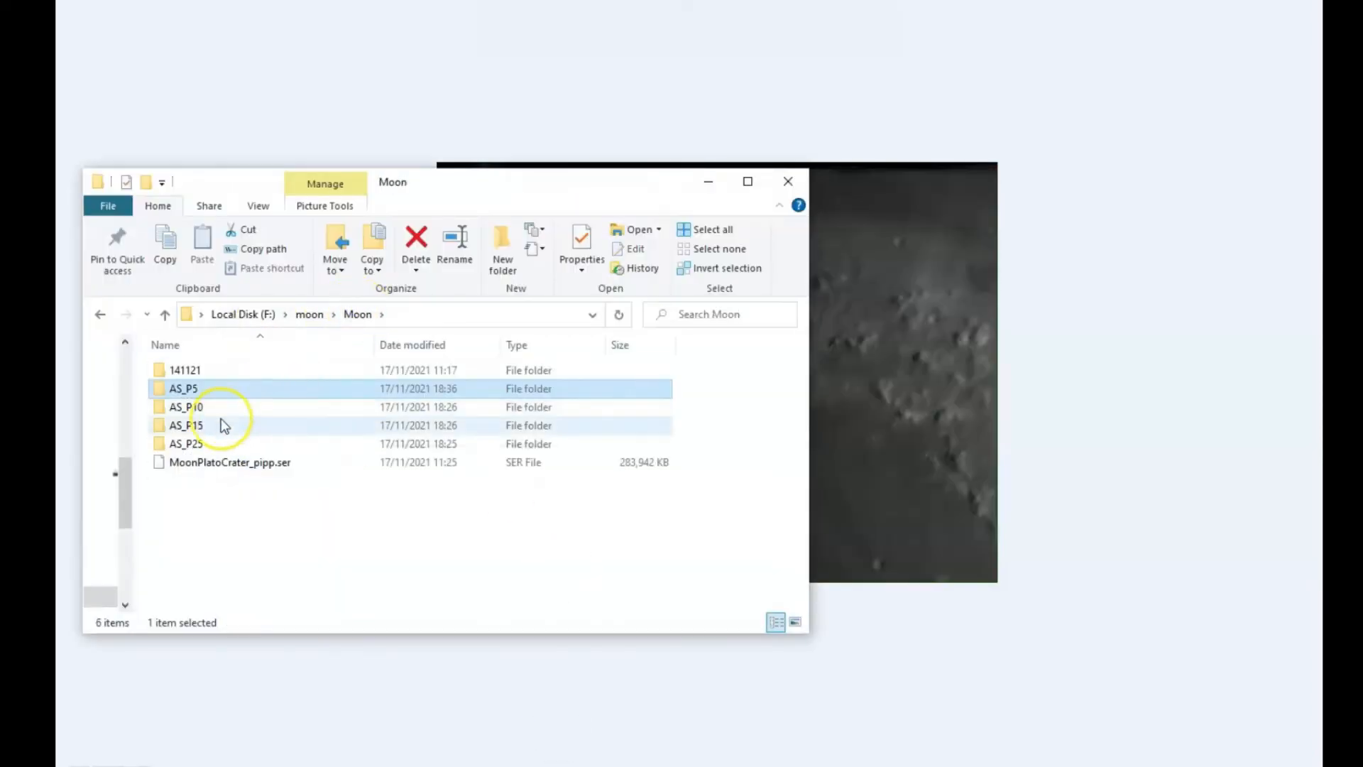
double_click(211, 446)
double_click(276, 408)
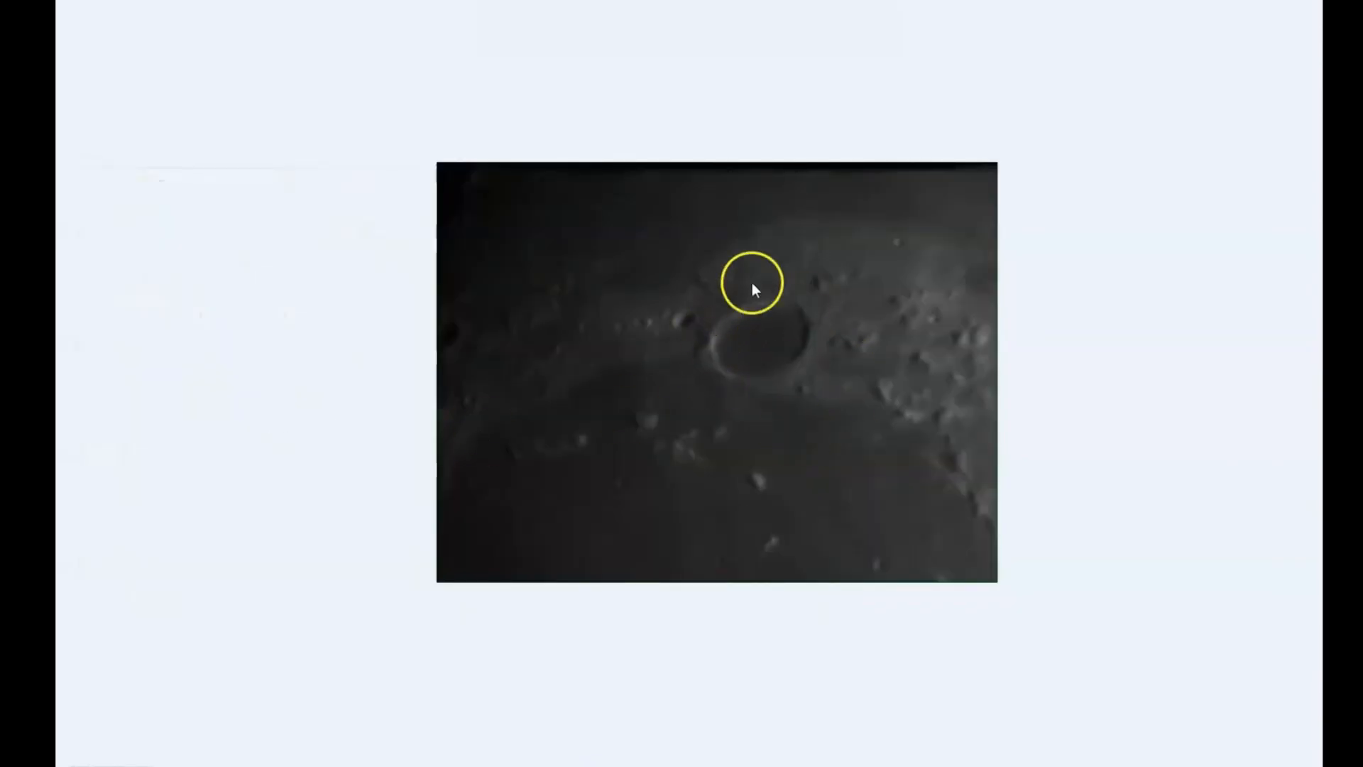
left_click(789, 765)
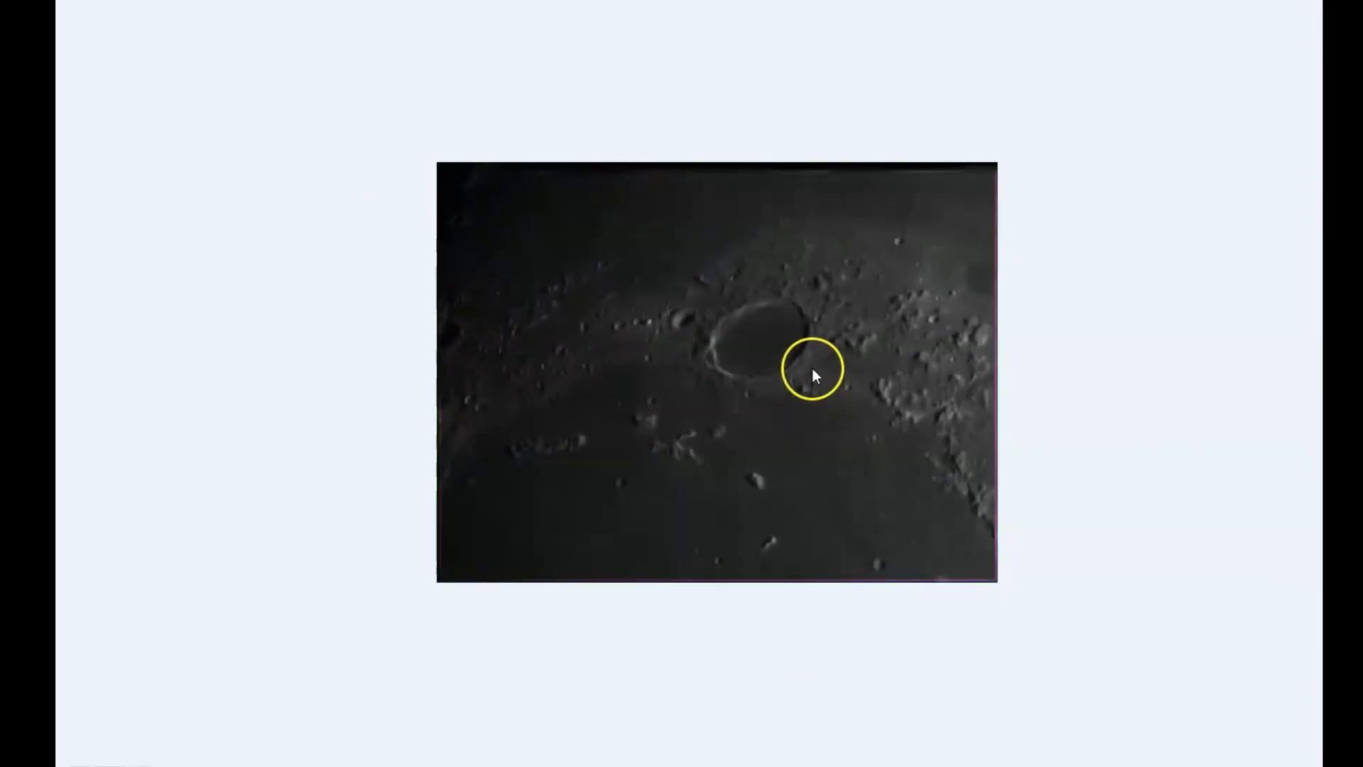